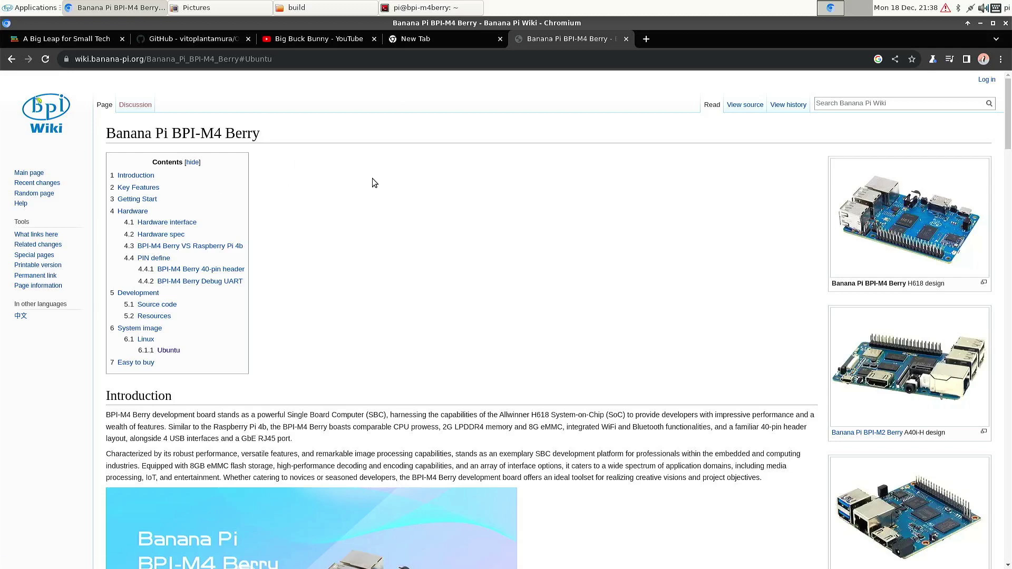
Step: Jump to the 6.1.1 Ubuntu section listing the 2023-11-30 Ubuntu jammy images
click(179, 350)
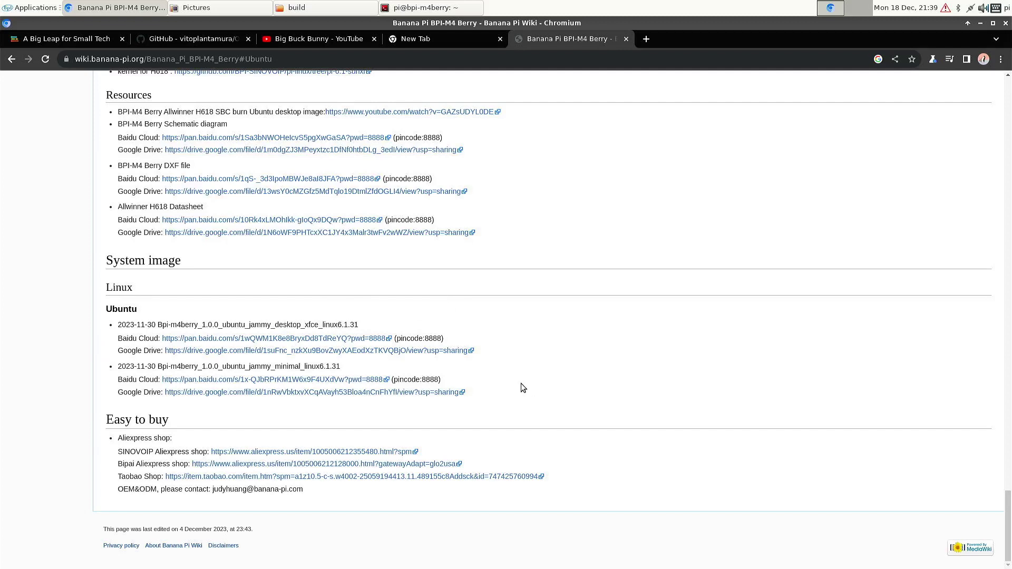
Step: Close the wiki tab and browse the Office, Internet, Graphics and Accessories application categories
click(626, 39)
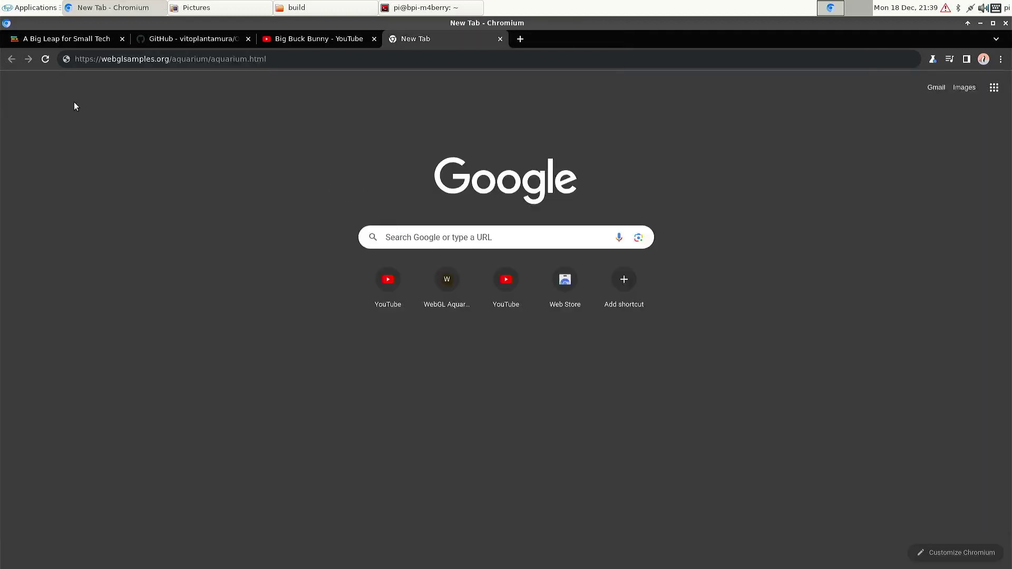
click(23, 5)
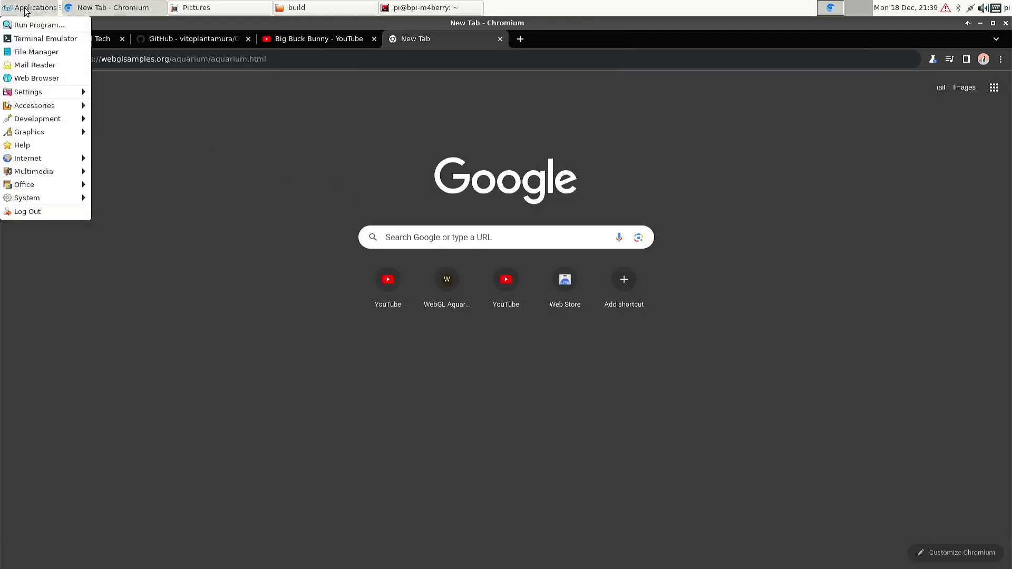
mouse_move(31, 172)
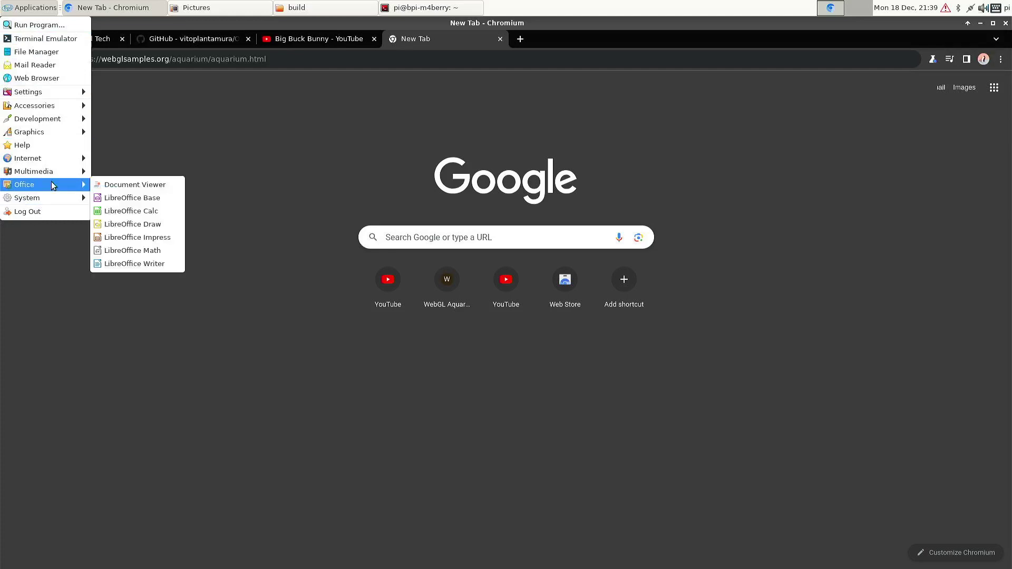
mouse_move(67, 162)
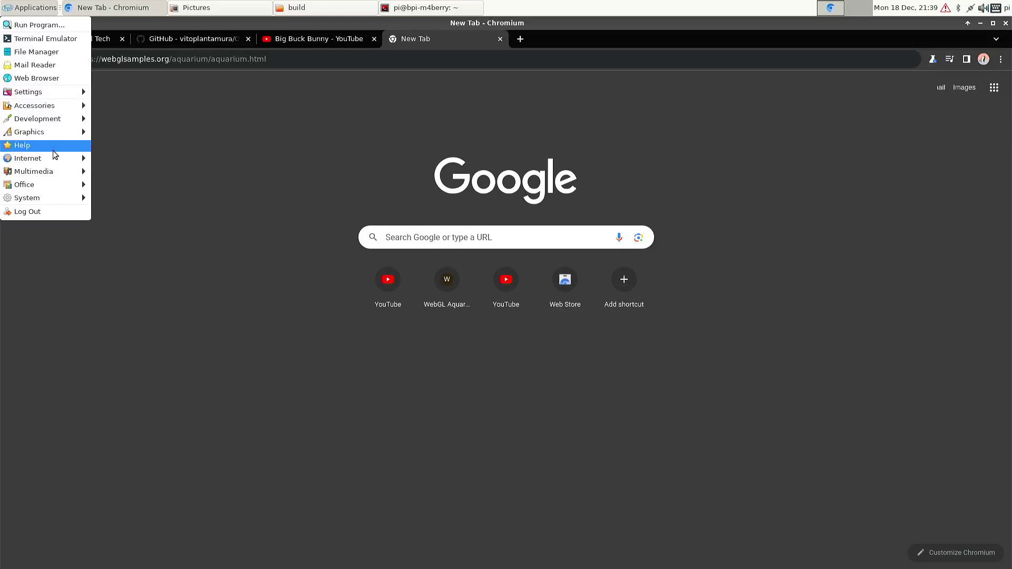
mouse_move(53, 133)
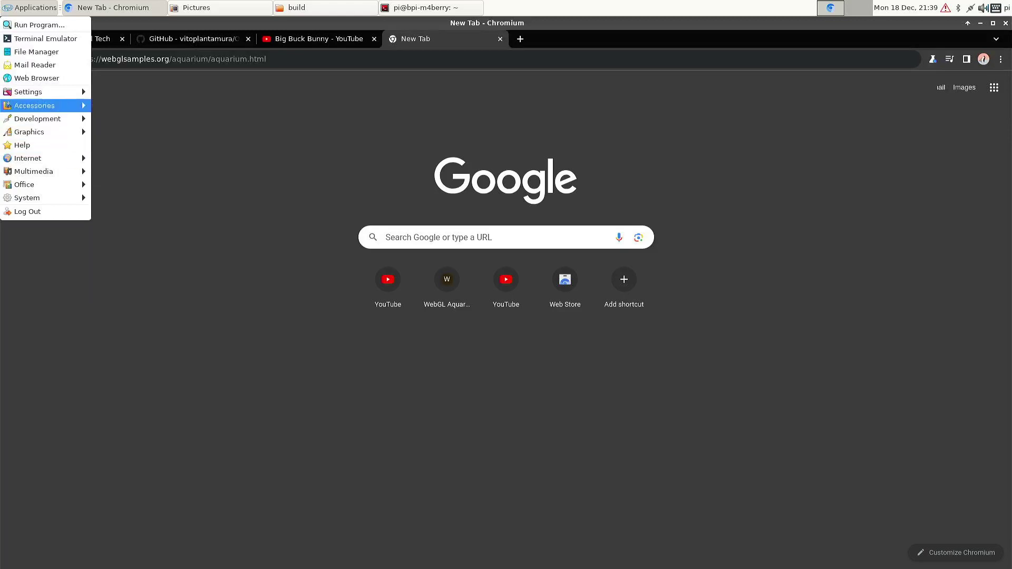
Step: Dismiss the Applications menu to reveal the New Tab page with its WebGL Aquarium shortcut
mouse_move(60, 107)
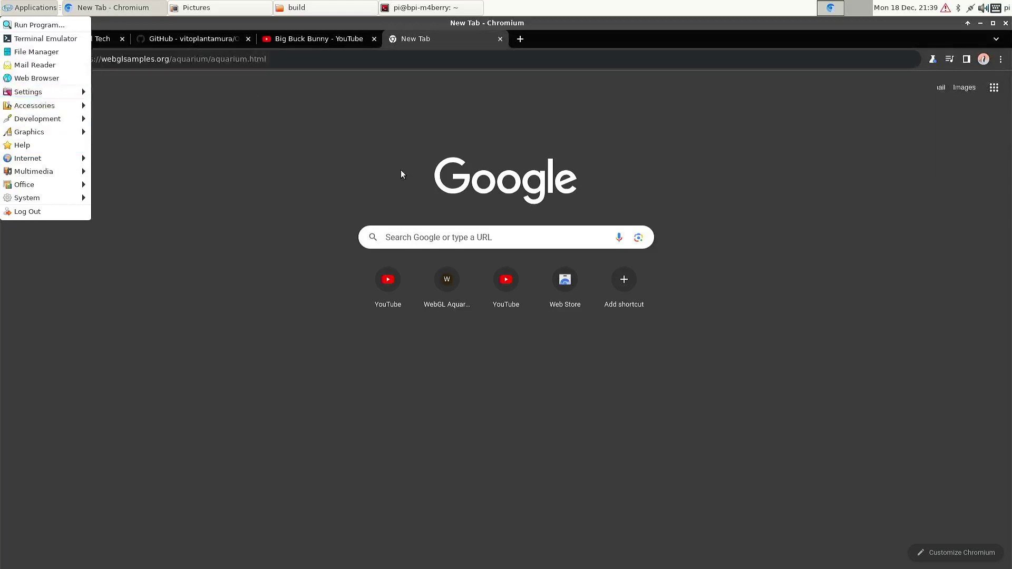
click(278, 177)
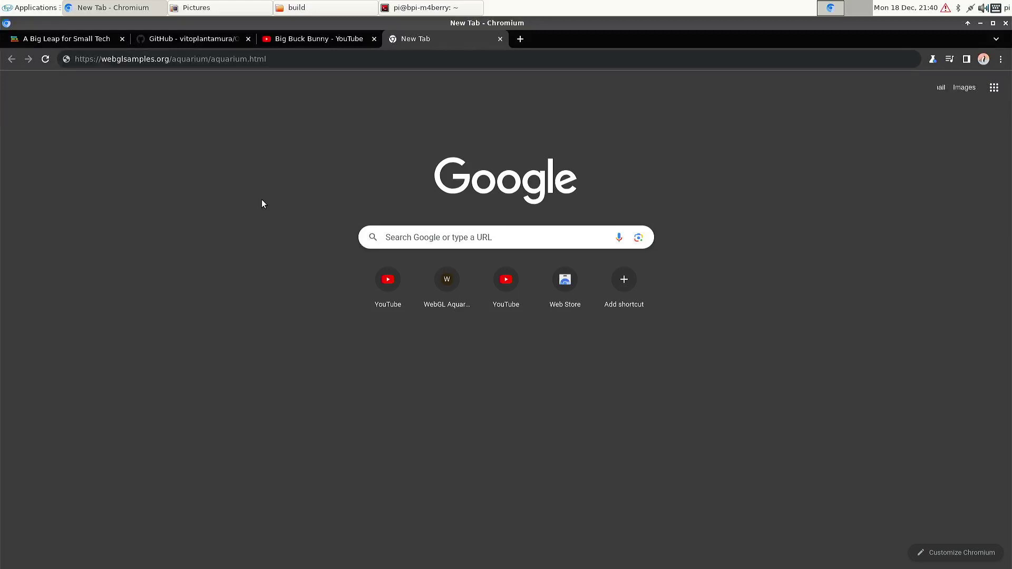
Step: Raise the terminal and scroll back to the glxinfo -B output showing llvmpipe, Accelerated: no
click(434, 7)
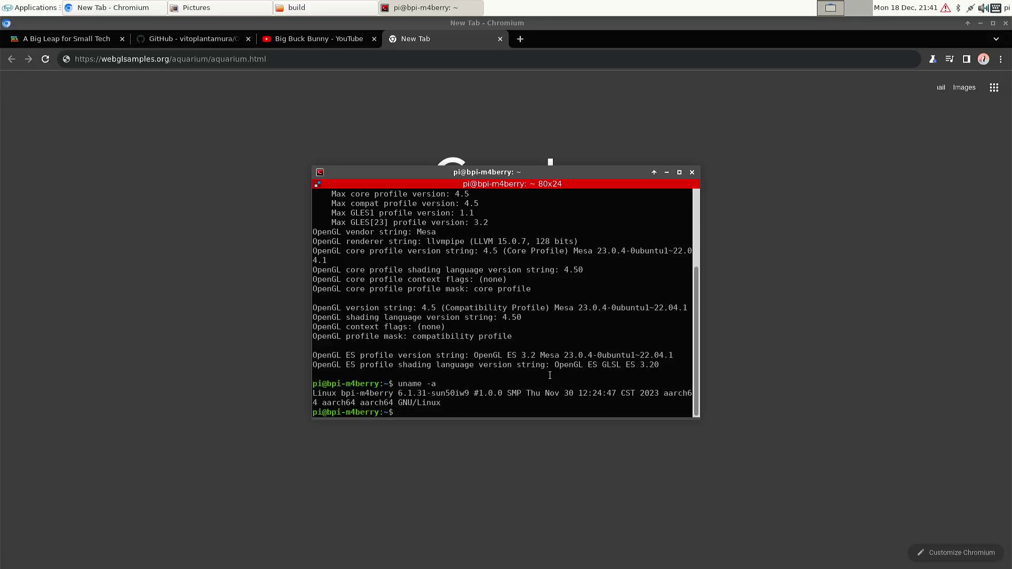
scroll(552, 368, up, 4)
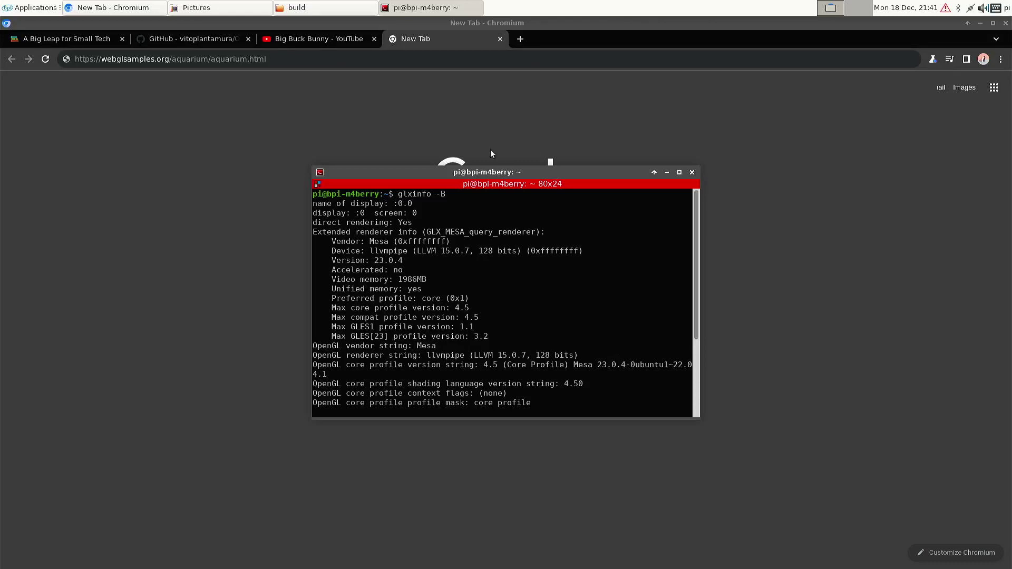
Step: Minimize the terminal, browse the Settings and Internet menu entries, then close the menu
click(126, 9)
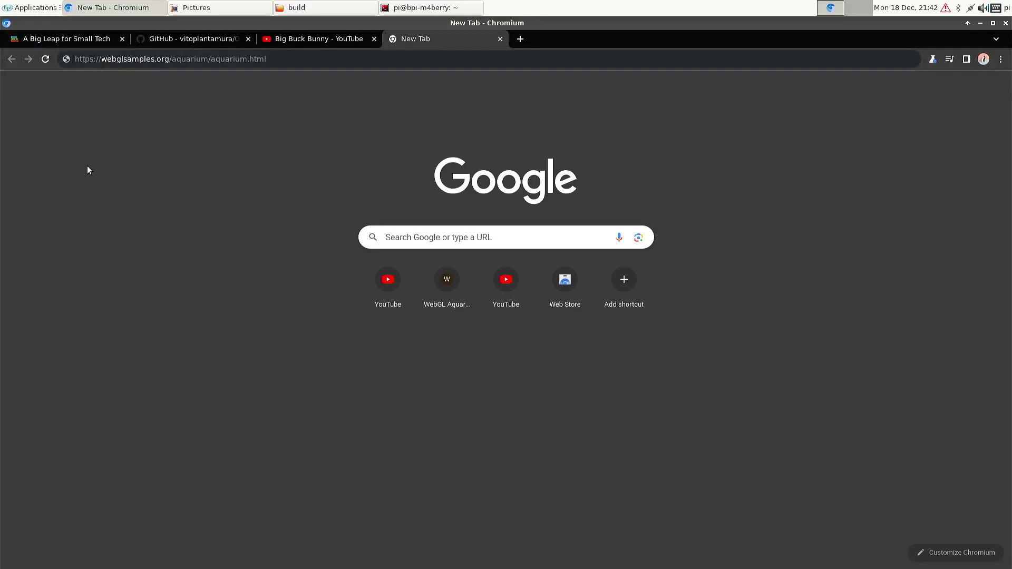
click(37, 8)
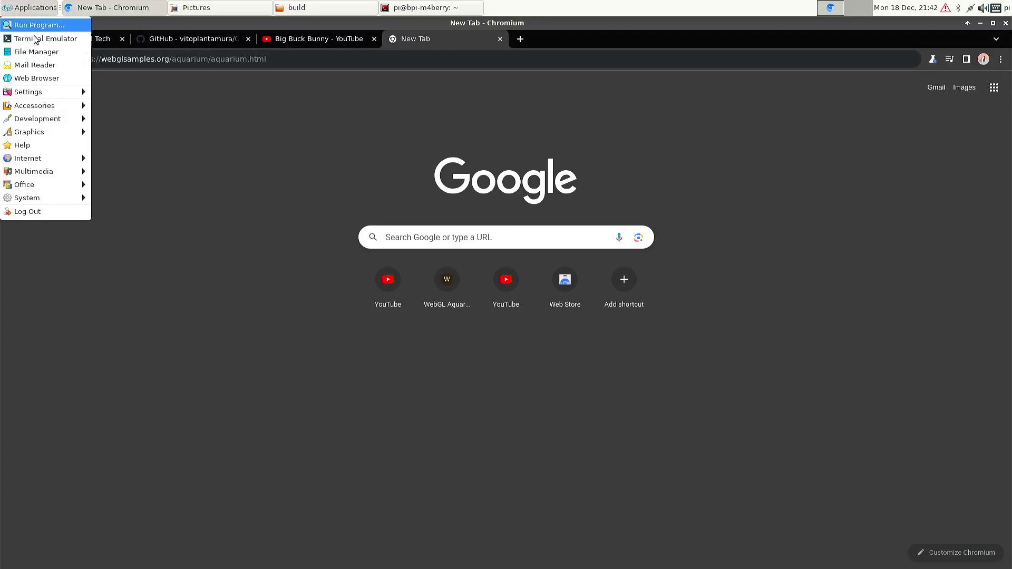
mouse_move(33, 92)
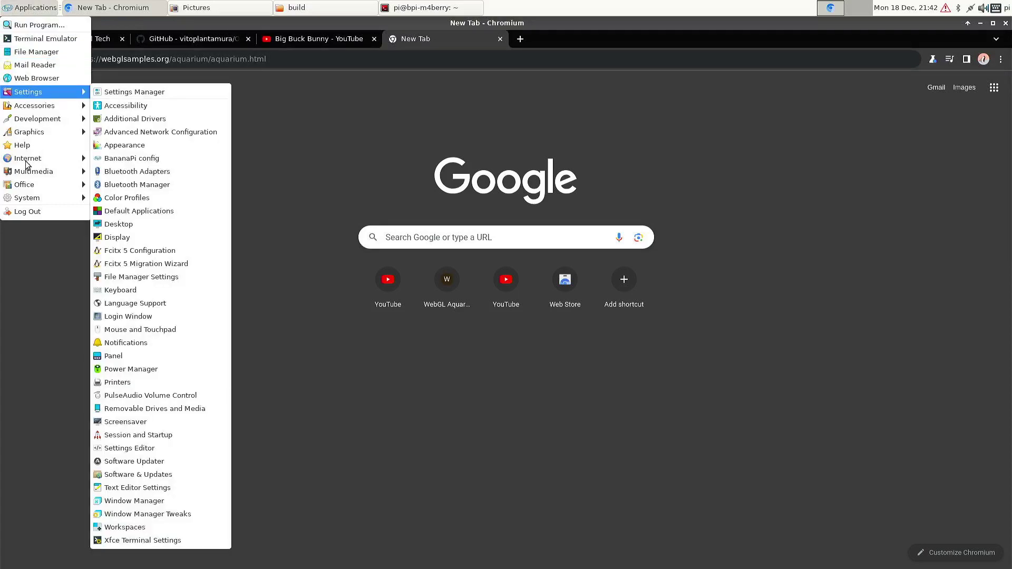
mouse_move(79, 158)
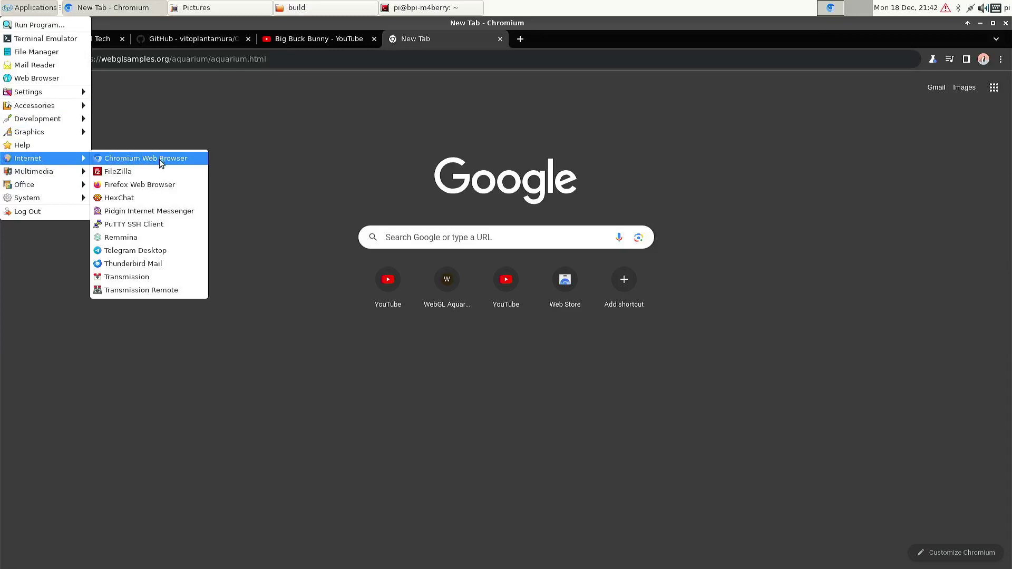
click(340, 128)
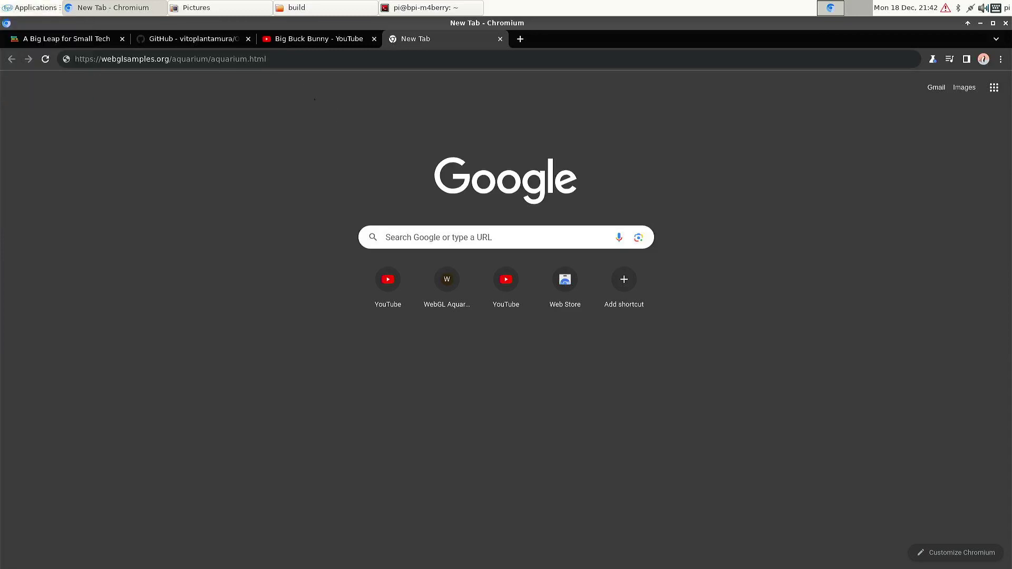
Step: Open Chromium_install.png from the Pictures folder in Image Viewer
click(245, 11)
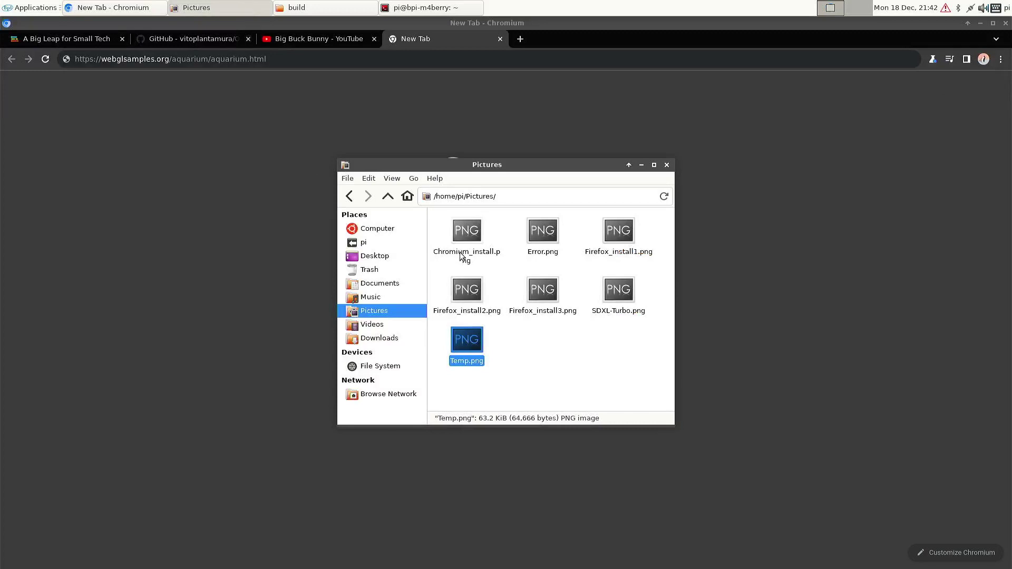
click(468, 233)
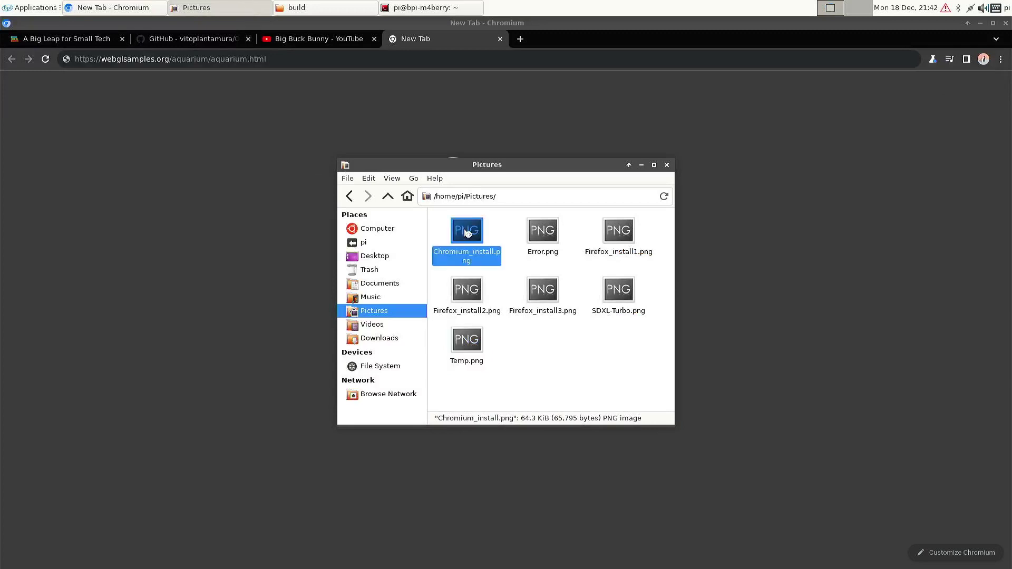
double_click(468, 233)
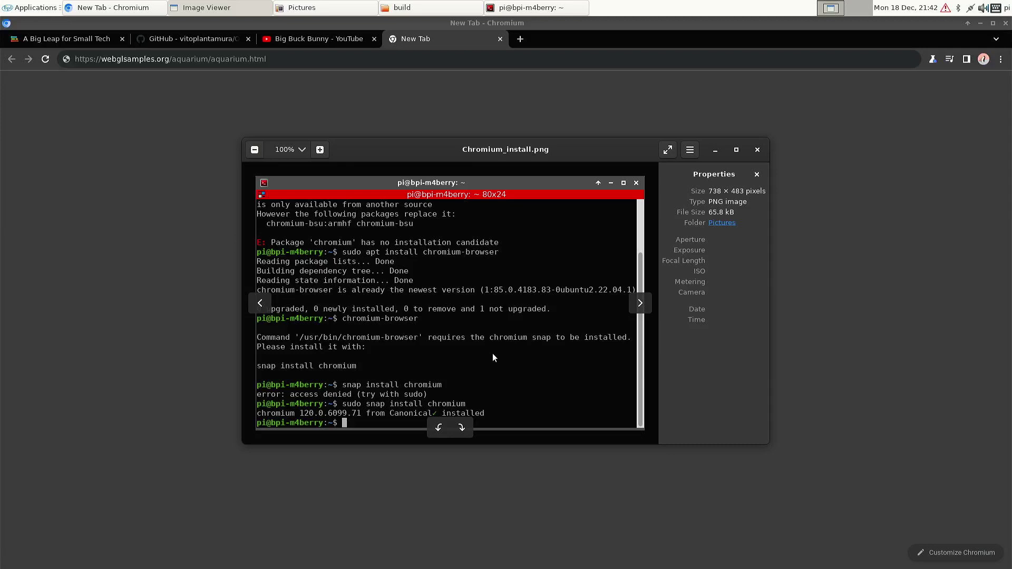
Step: Close Chromium_install.png, view Firefox_install1, 2 and 3 screenshots in turn, then close the viewer
click(760, 150)
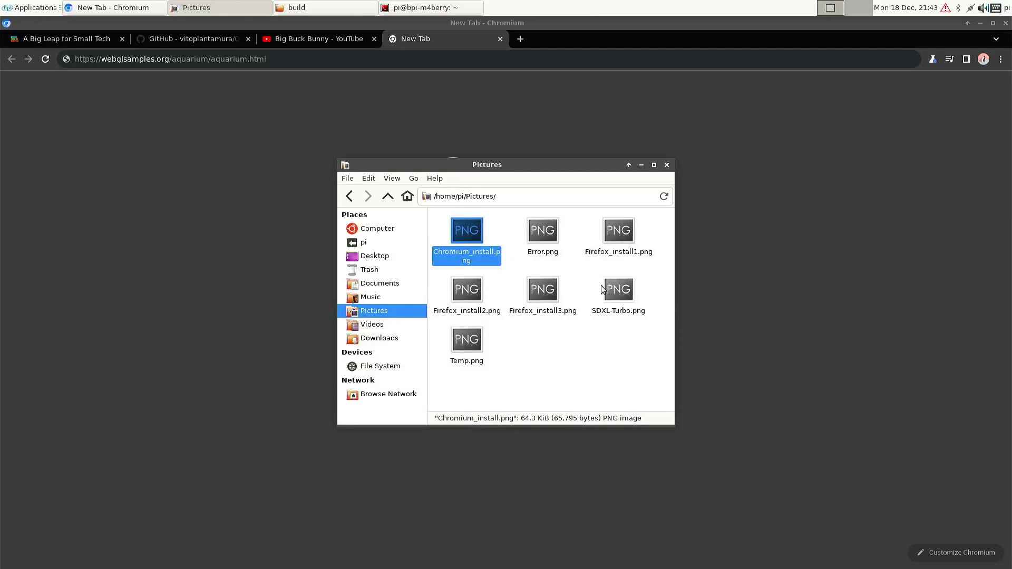
click(626, 241)
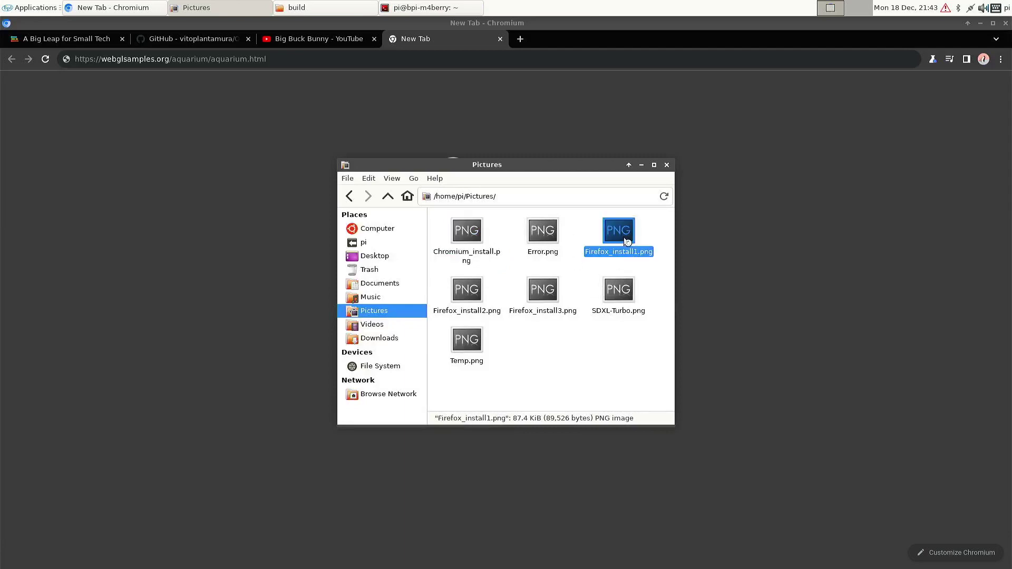
double_click(624, 237)
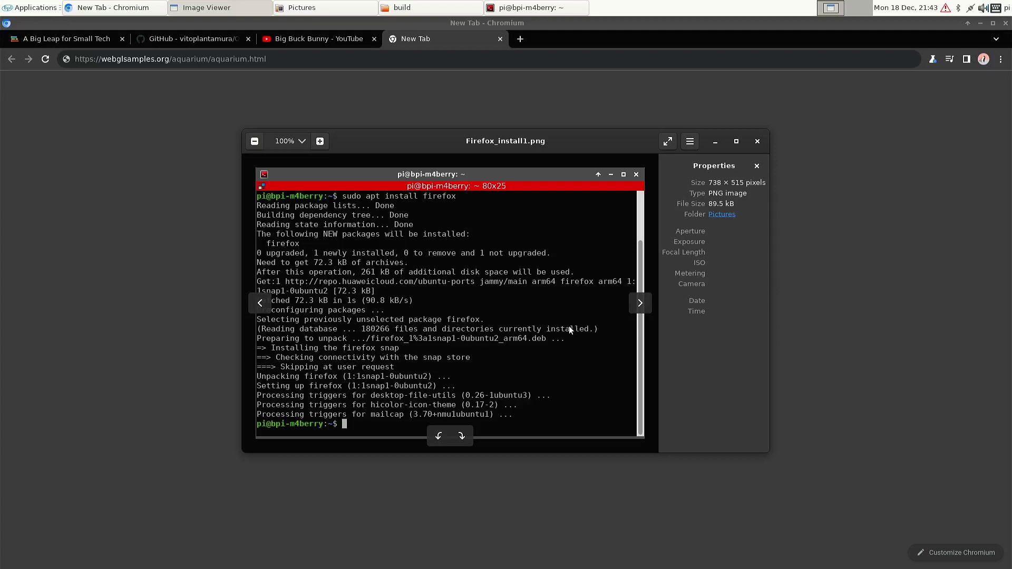
key(Right)
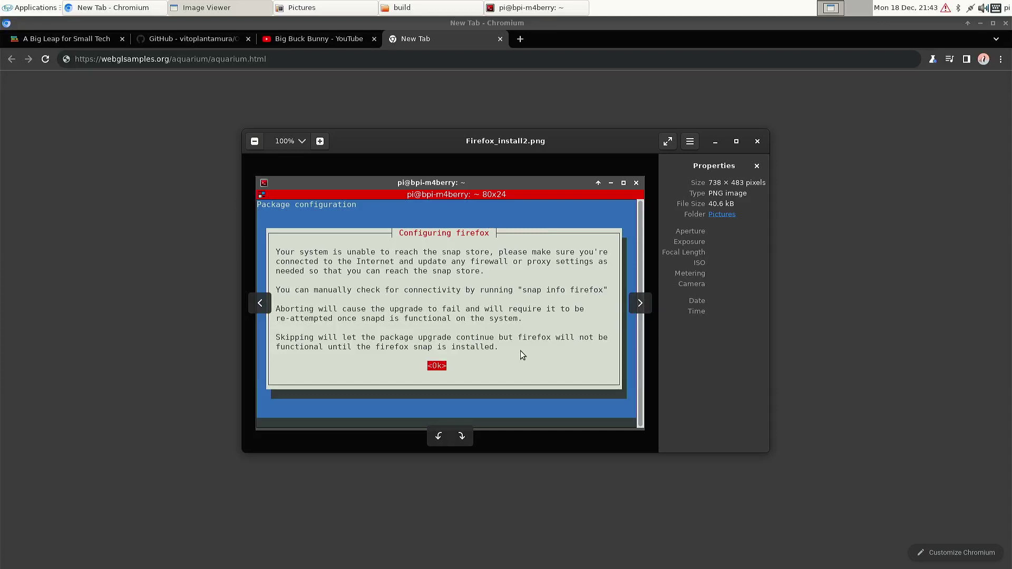
key(Right)
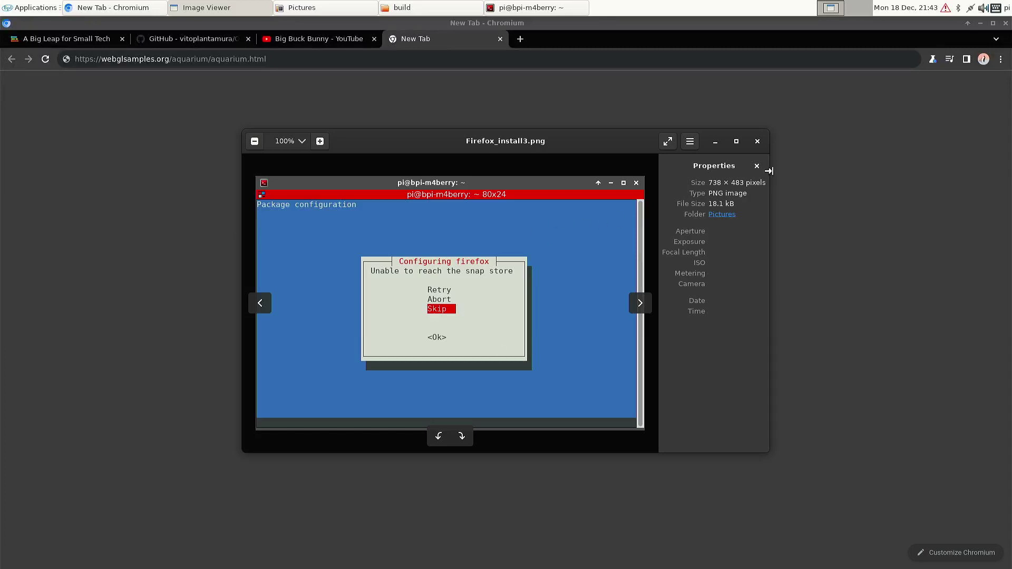
click(756, 141)
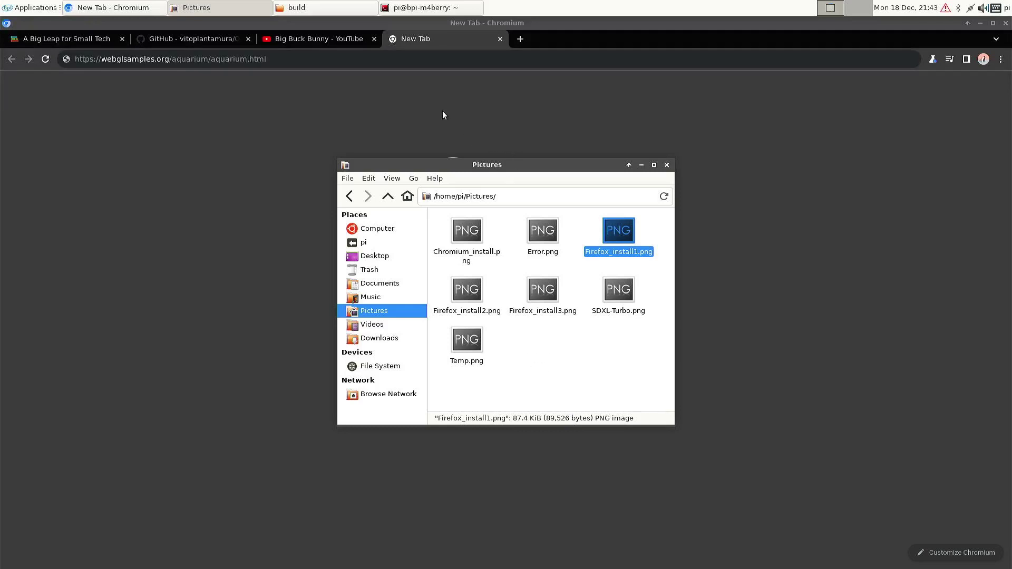
Step: Load the WebGL Aquarium demo from the address bar in the new tab
click(448, 38)
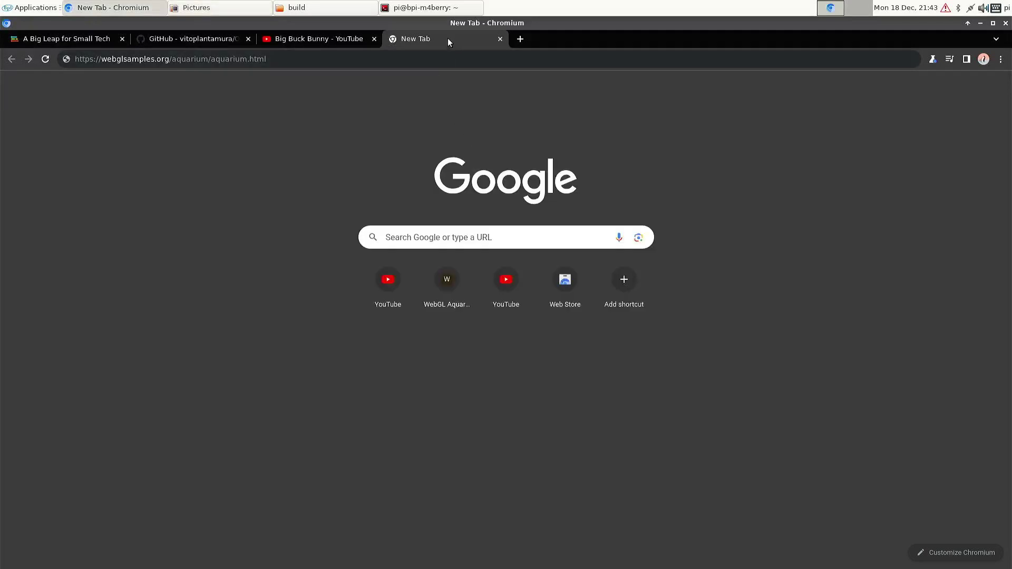
click(374, 61)
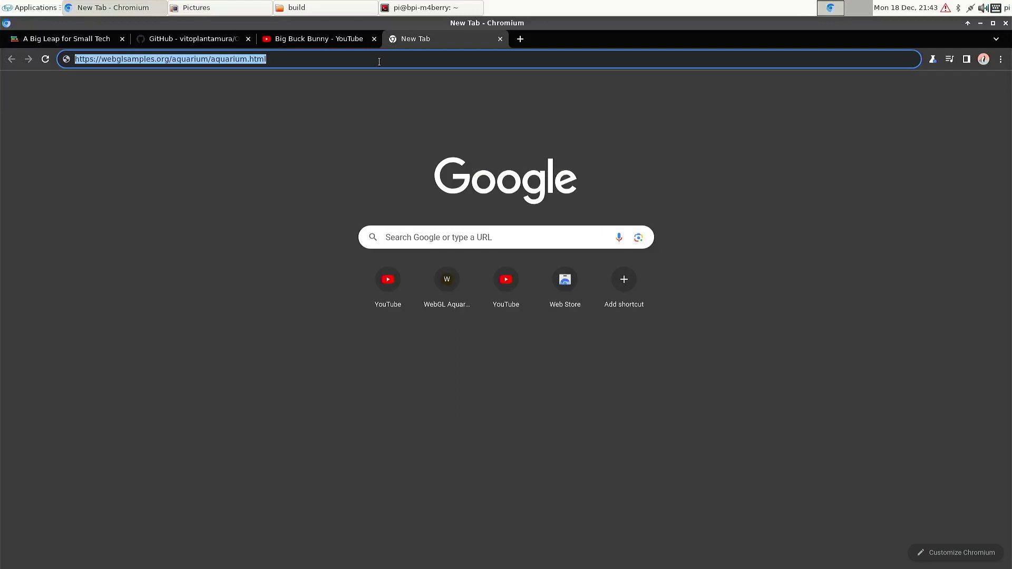
key(Return)
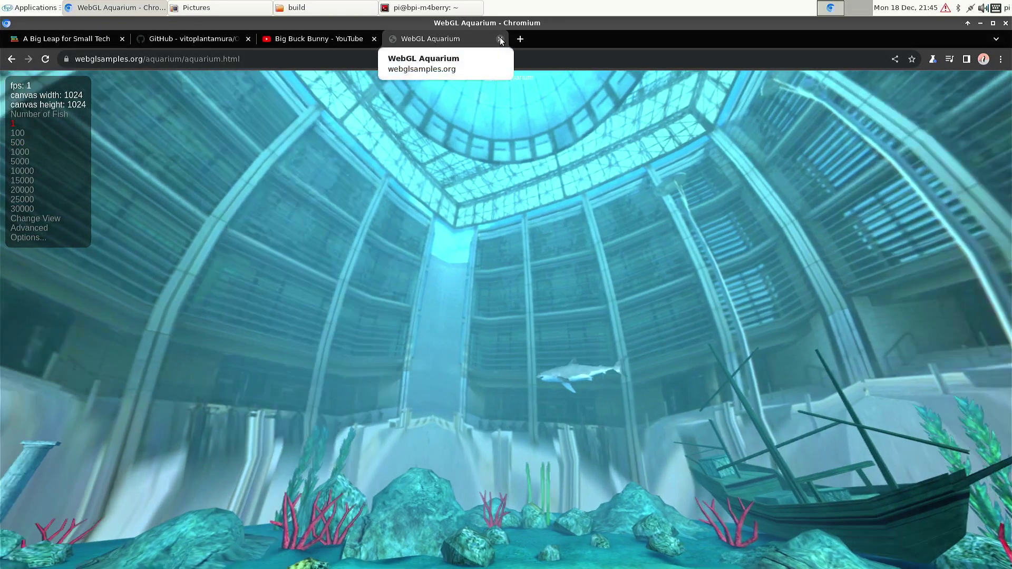
Step: Close the aquarium tab, play Big Buck Bunny and show the Stats for nerds overlay
click(500, 39)
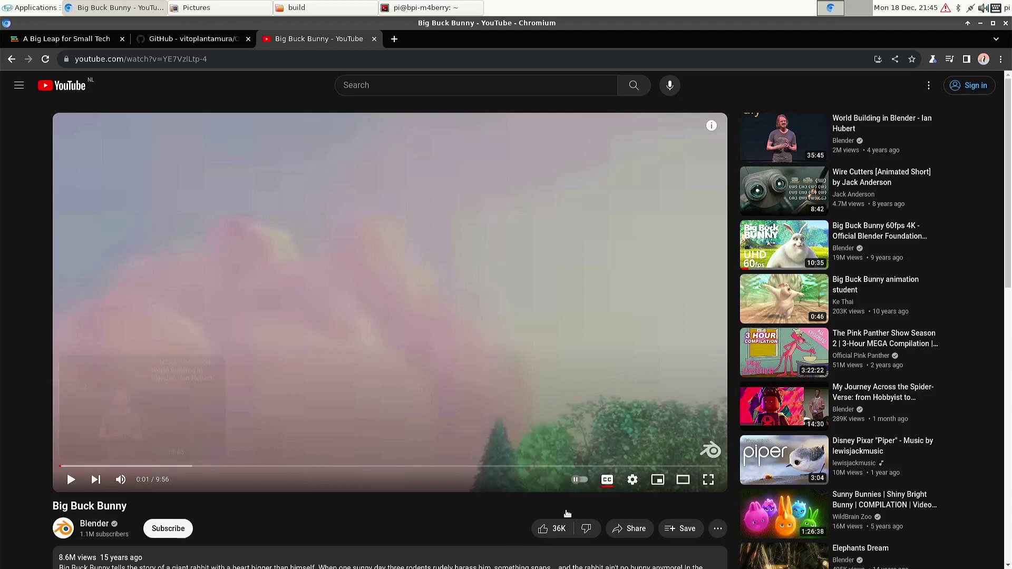
click(631, 481)
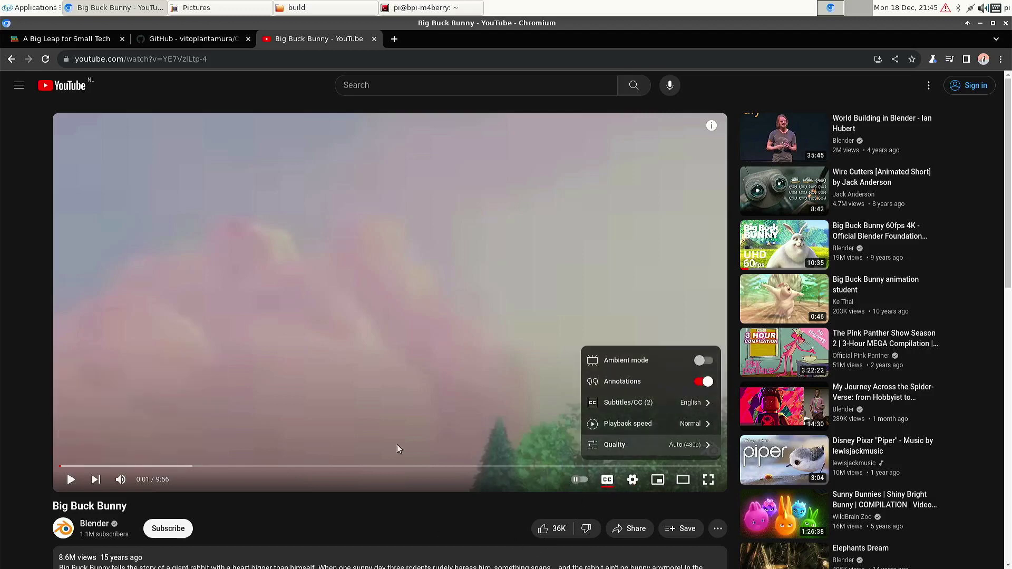
click(71, 480)
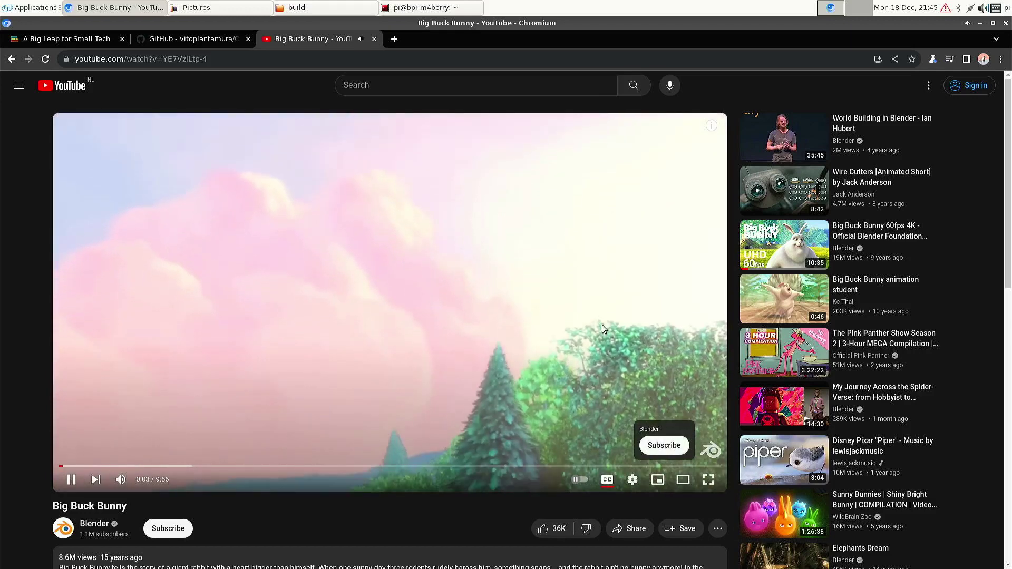
right_click(603, 324)
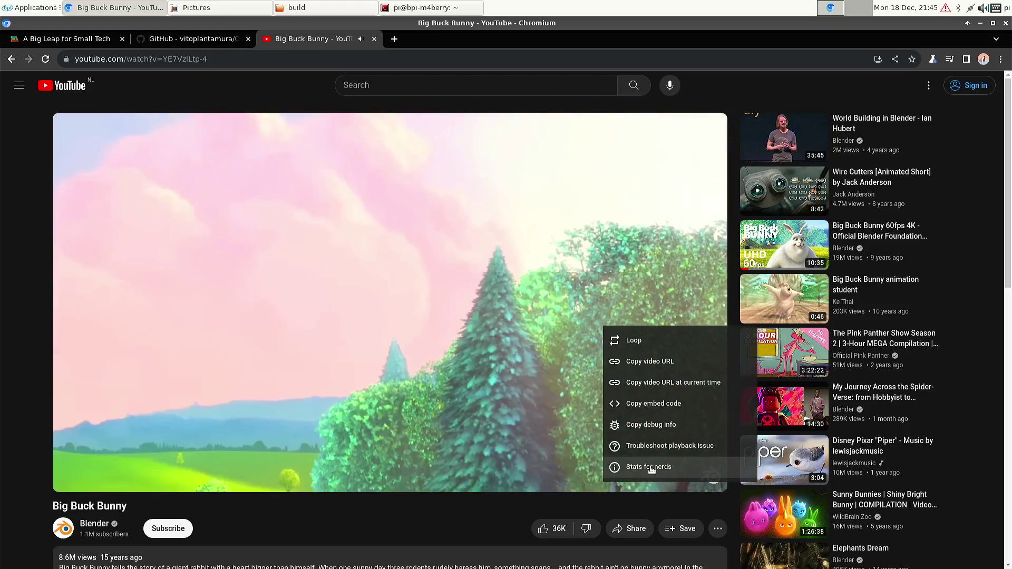
click(649, 467)
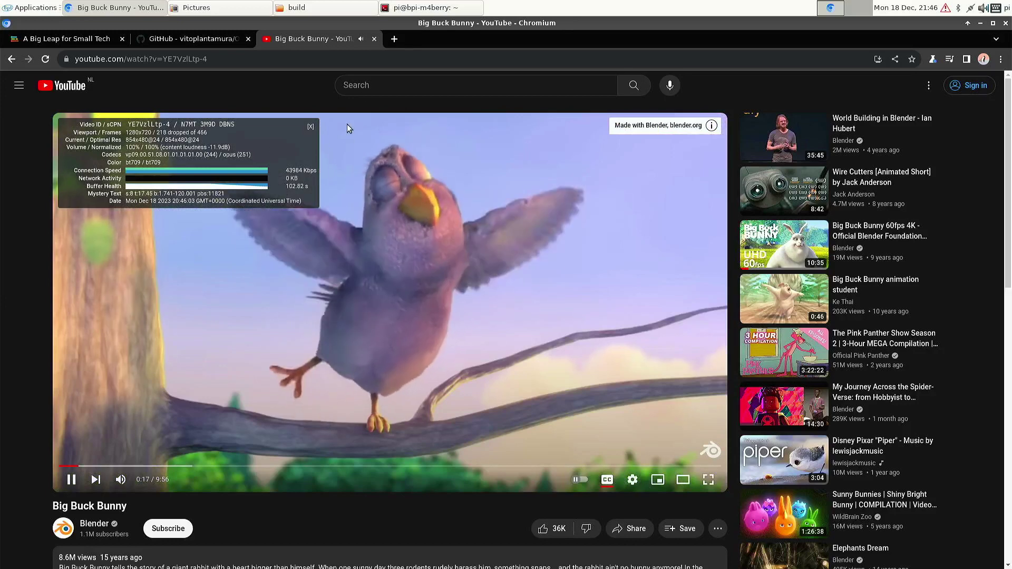
Step: Close the Big Buck Bunny tab, revealing the OnnxStream README's git lfs SDXL weights commands
click(374, 40)
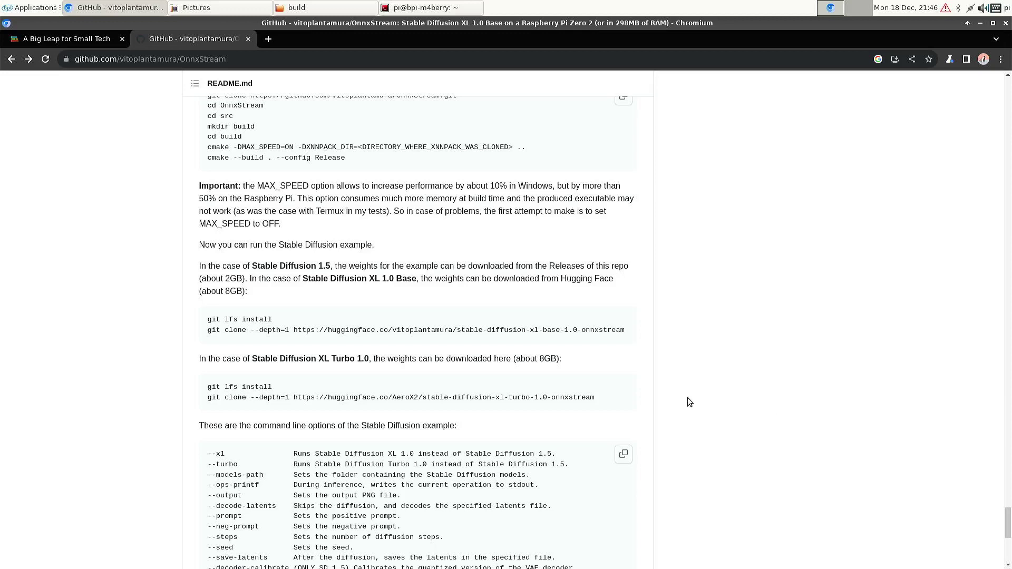
Step: Scroll the README up to the SDXL Turbo section with the 29-minute, 1-step Pi Zero 2 image
scroll(693, 385, up, 13)
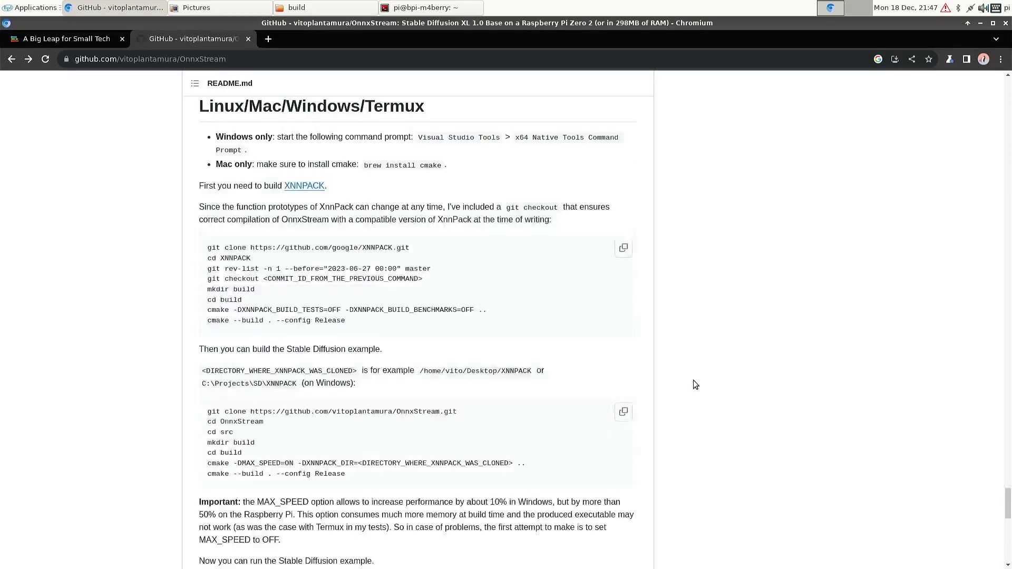
scroll(694, 385, up, 5)
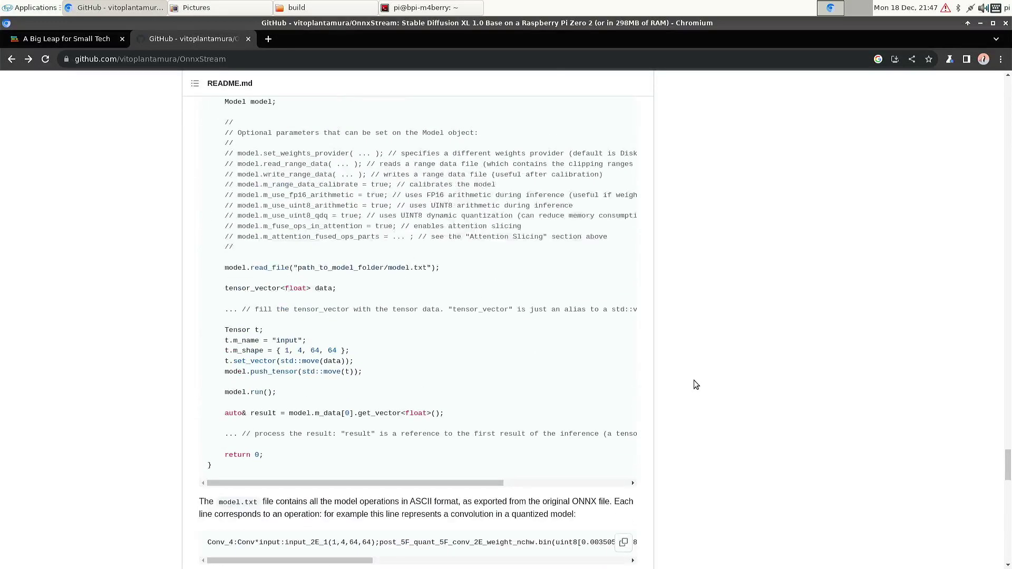
scroll(693, 385, up, 6)
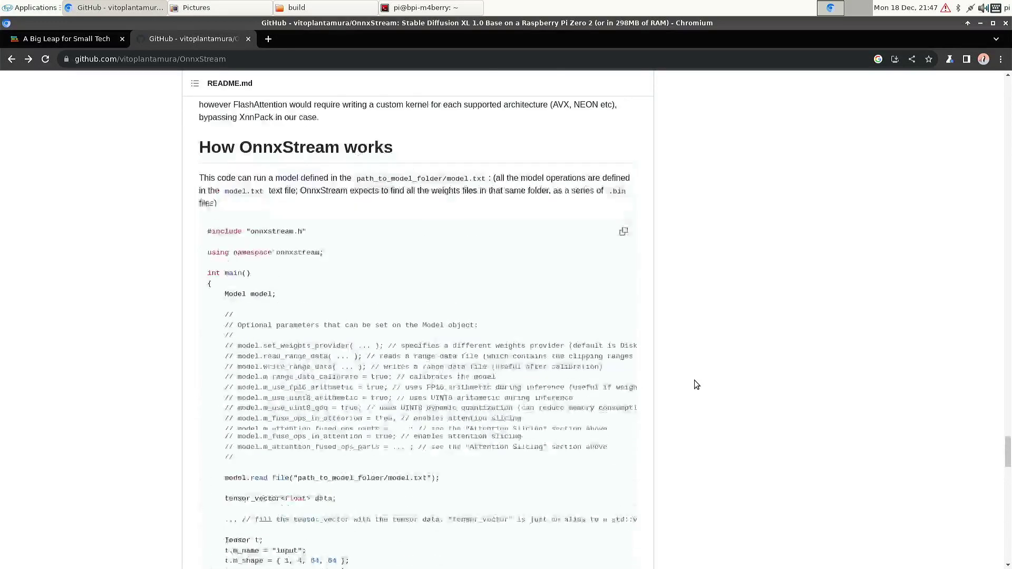
scroll(694, 381, up, 14)
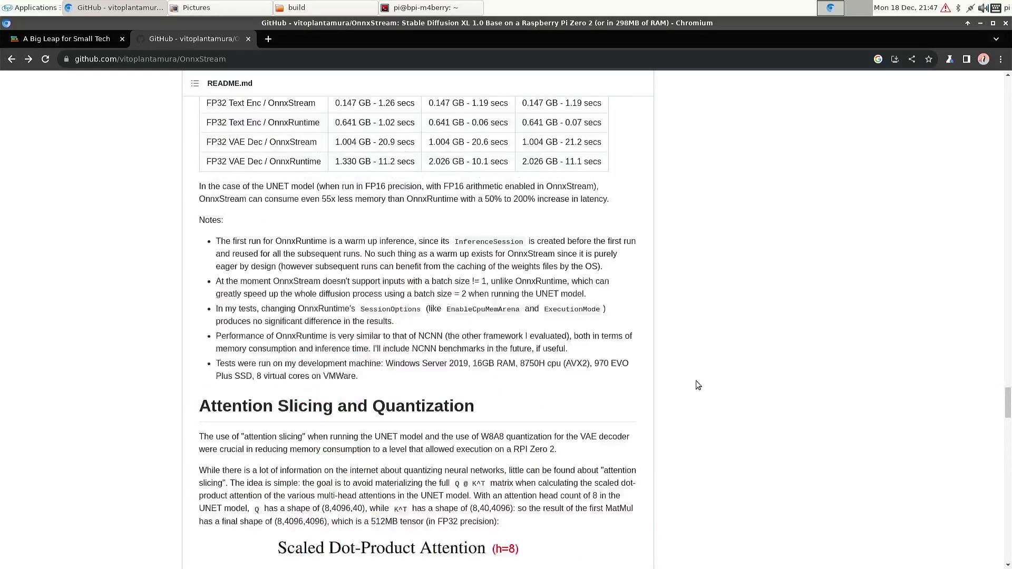
scroll(696, 381, up, 6)
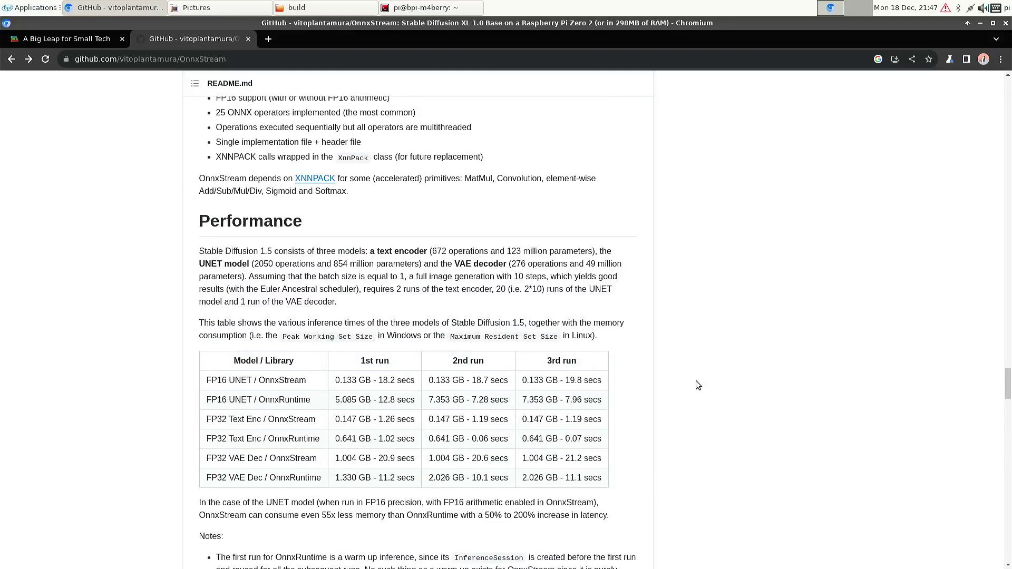
scroll(696, 385, up, 7)
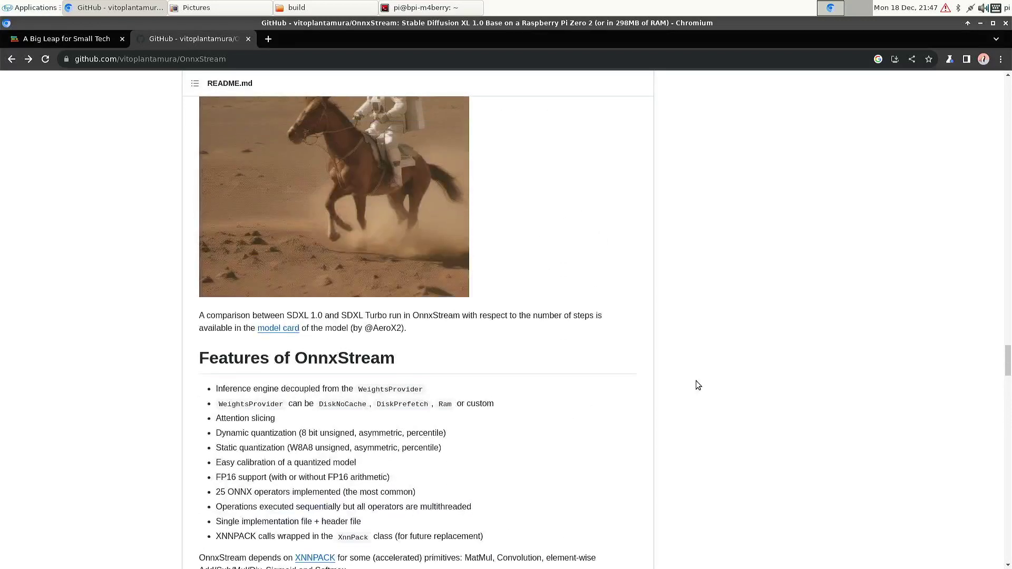
scroll(696, 380, up, 5)
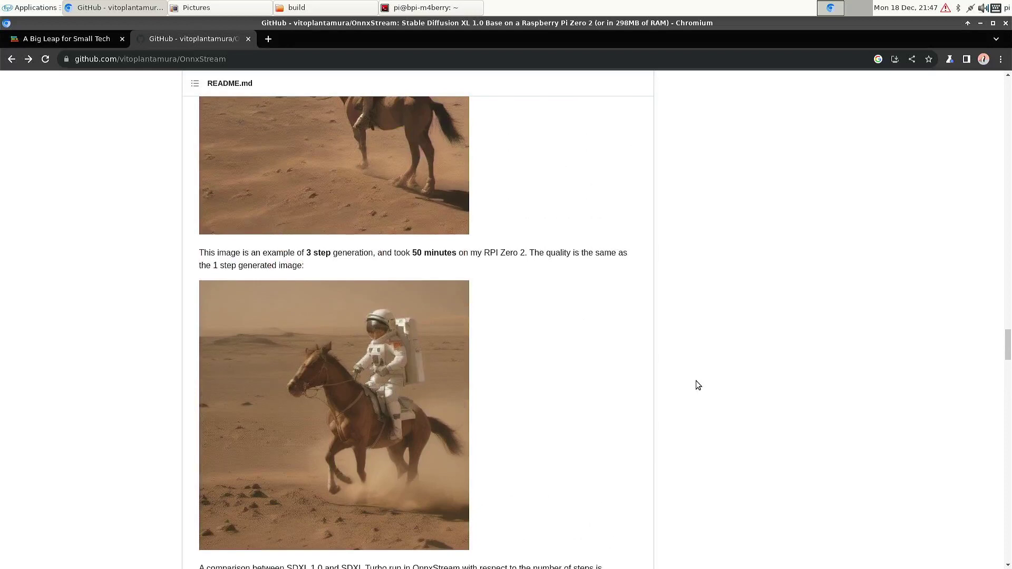
scroll(696, 381, up, 5)
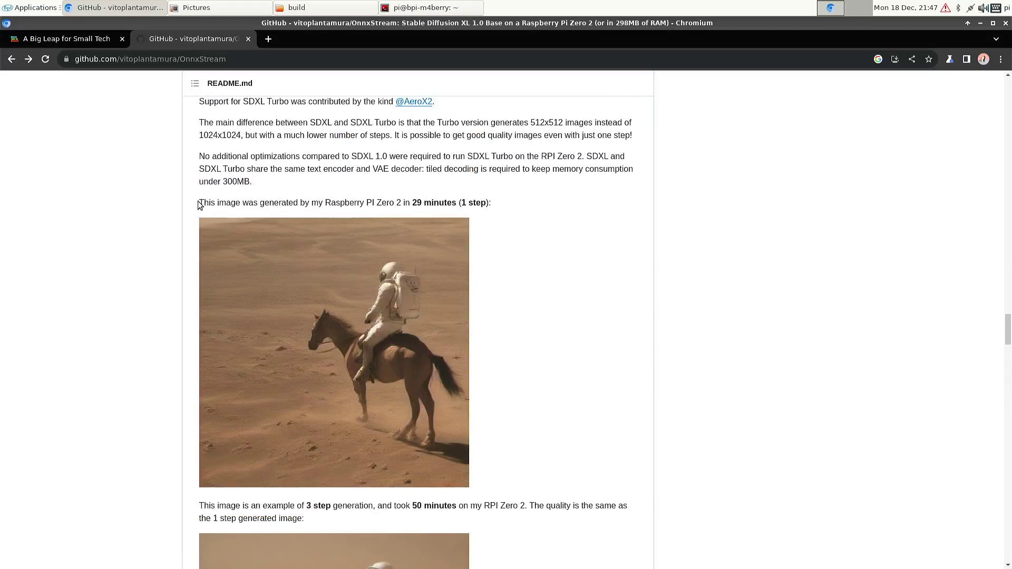
Step: Highlight the 29-minute 1-step image sentence, then scroll to the SDXL Turbo weight download commands
triple_click(458, 202)
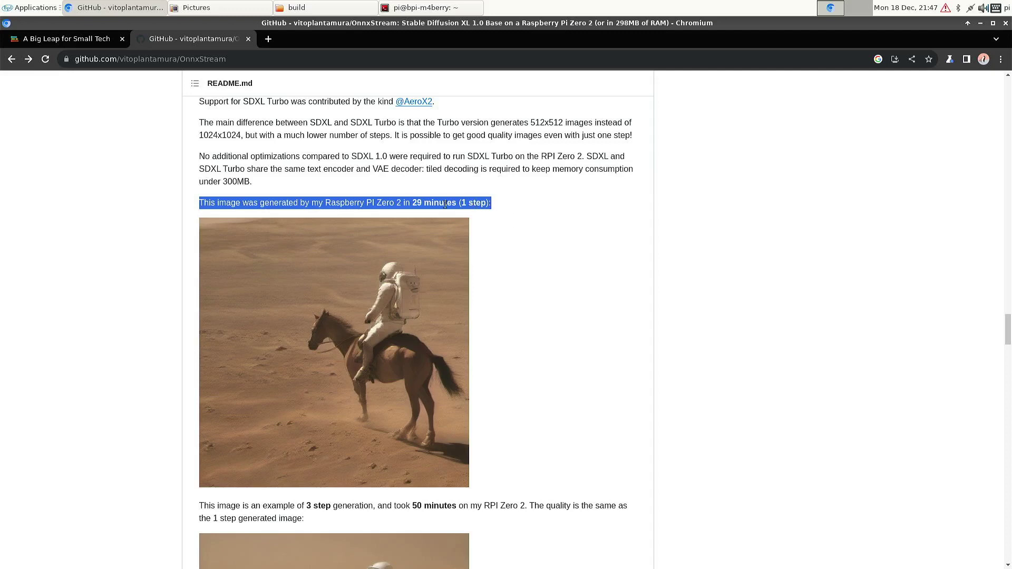
click(536, 207)
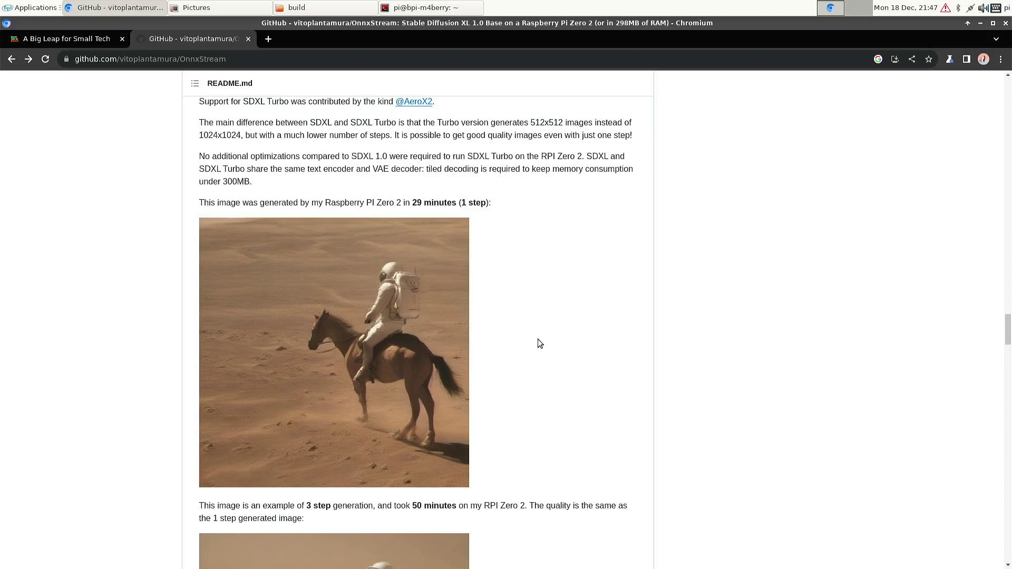
scroll(552, 318, down, 20)
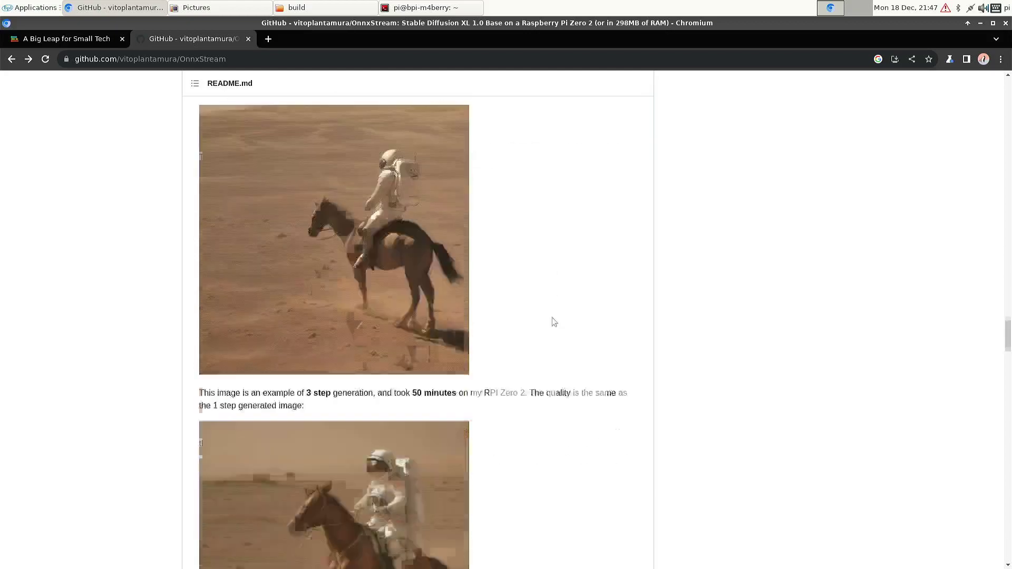
scroll(551, 311, down, 20)
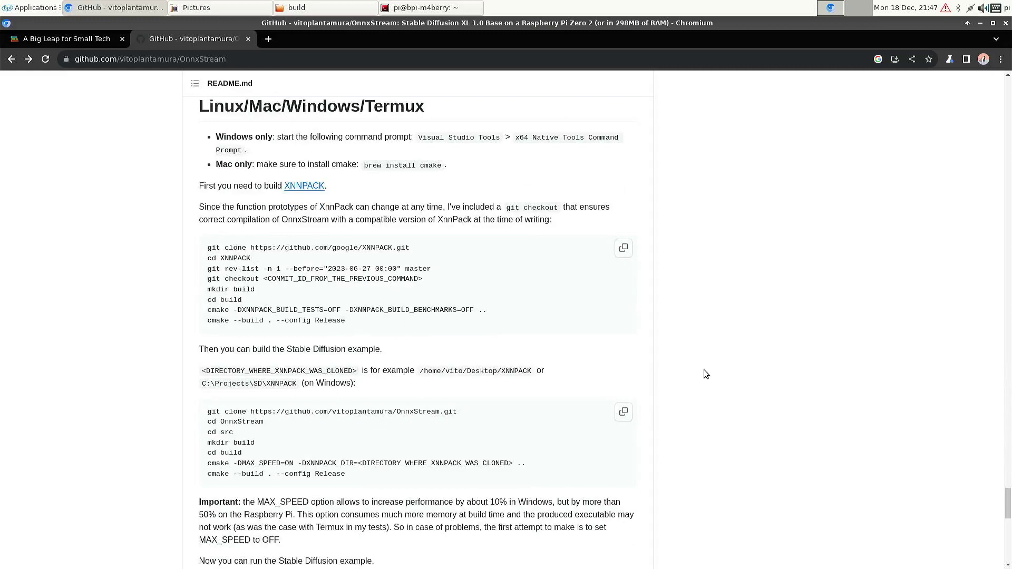
scroll(704, 375, down, 10)
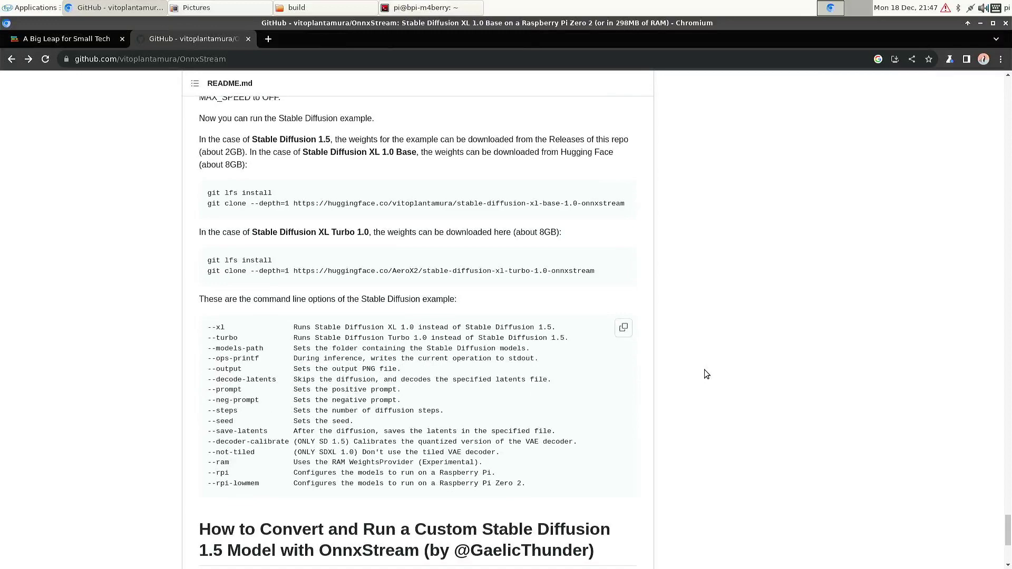
scroll(706, 374, up, 4)
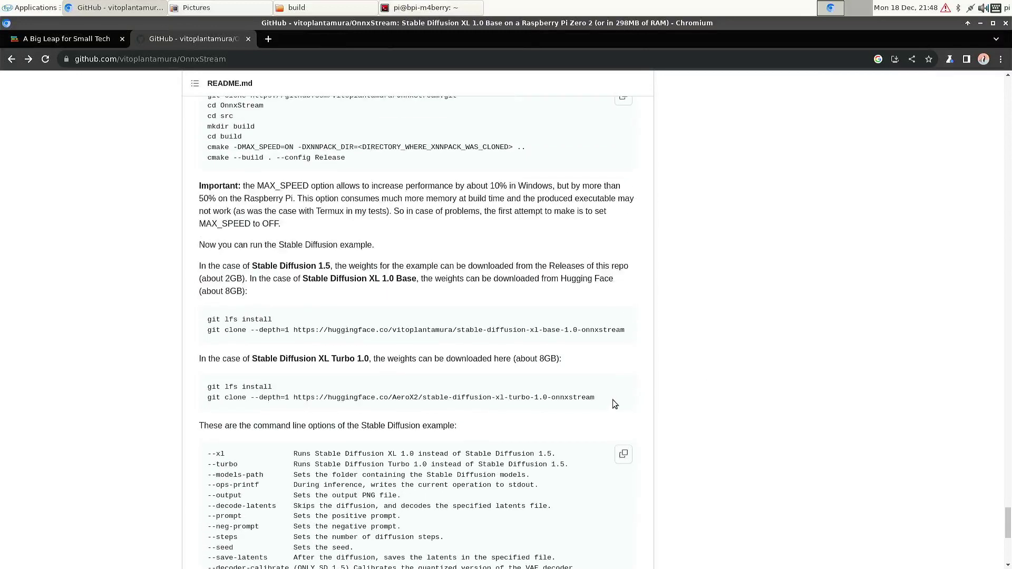
Step: Highlight the SDXL Turbo git clone command and the model name, then scroll to the options list
mouse_move(608, 394)
mouse_down()
mouse_move(205, 389)
mouse_move(199, 400)
mouse_up()
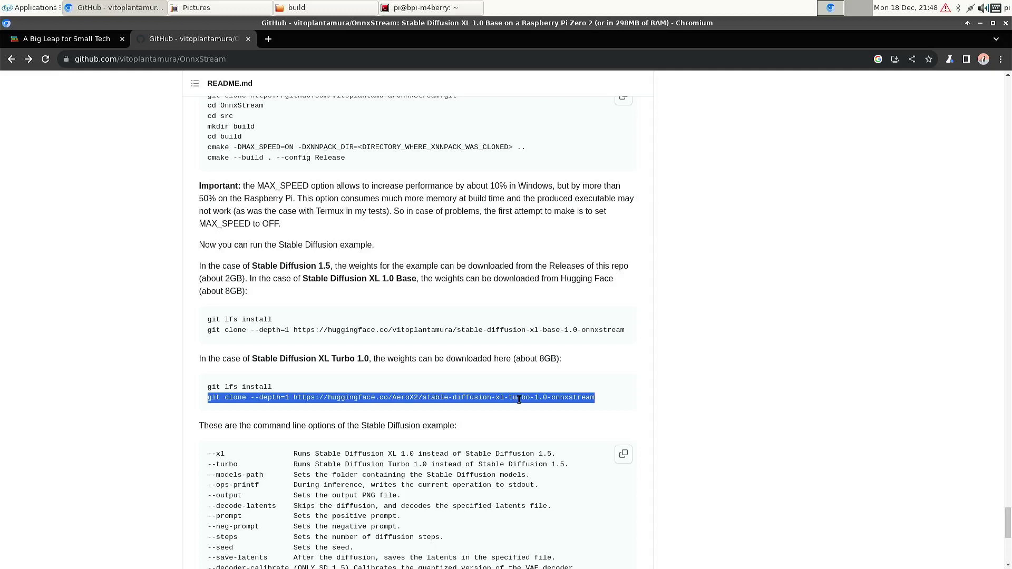
click(534, 330)
drag(546, 330, 469, 330)
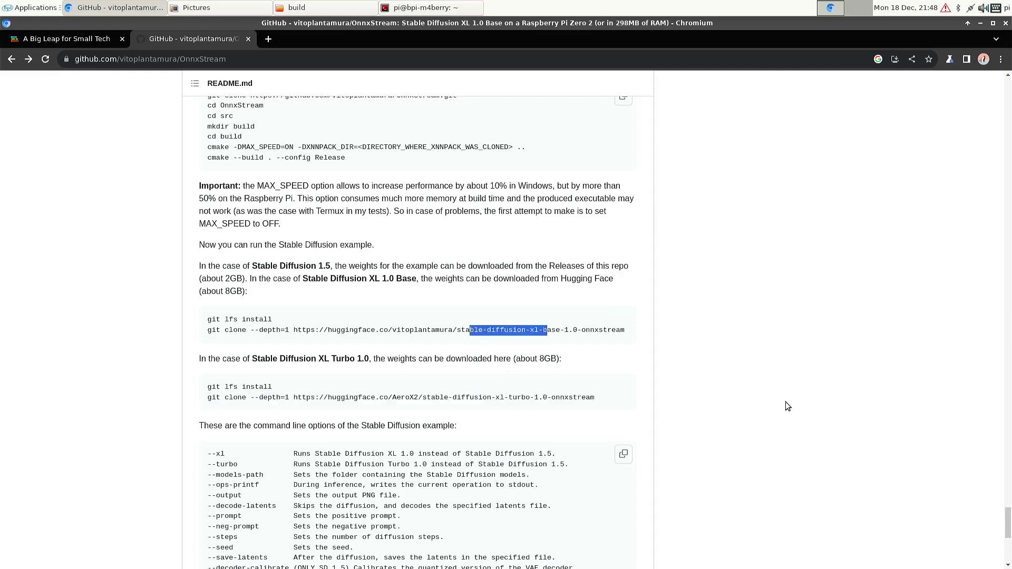
click(718, 399)
scroll(695, 373, down, 5)
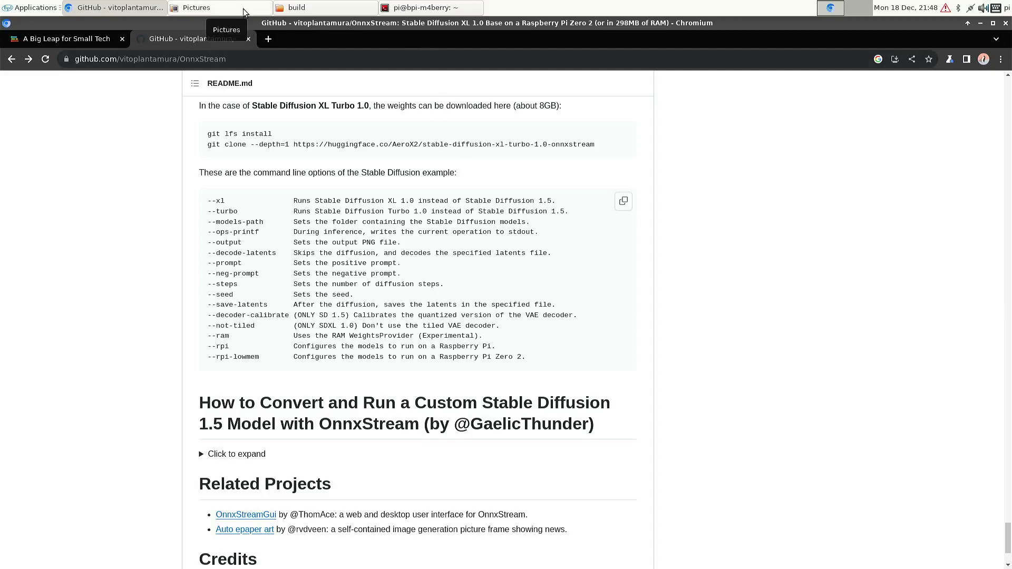
Step: Scroll the README up to the astronaut image, then view and close Astro_Horse_Mars.png from the build folder
click(313, 9)
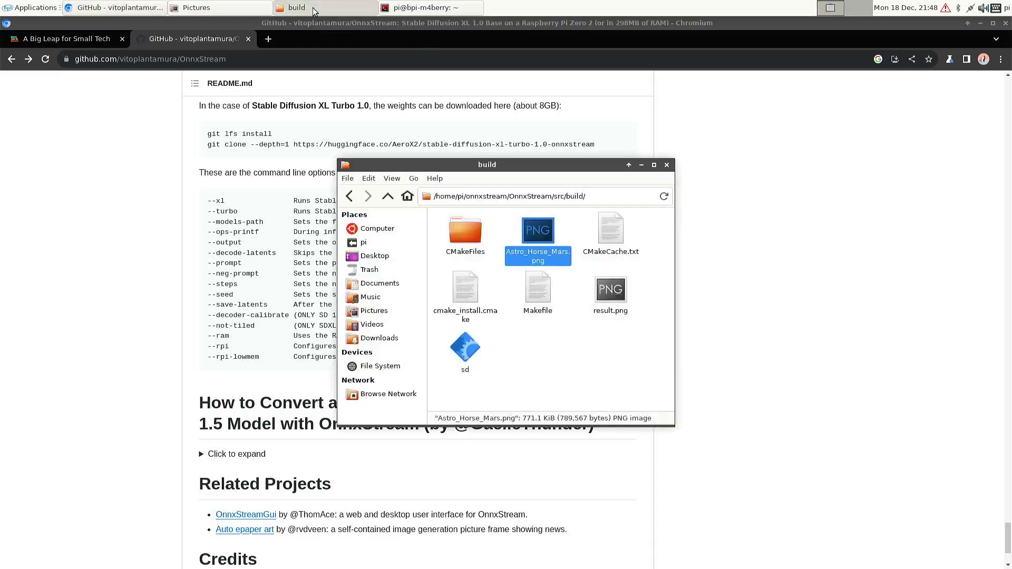
click(830, 257)
scroll(725, 265, up, 20)
scroll(725, 264, up, 20)
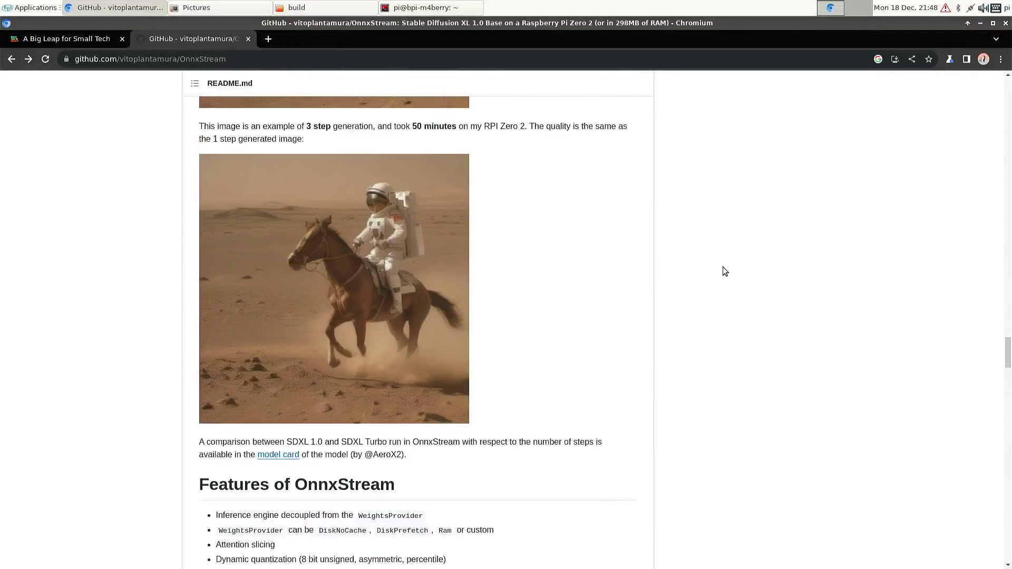
click(318, 10)
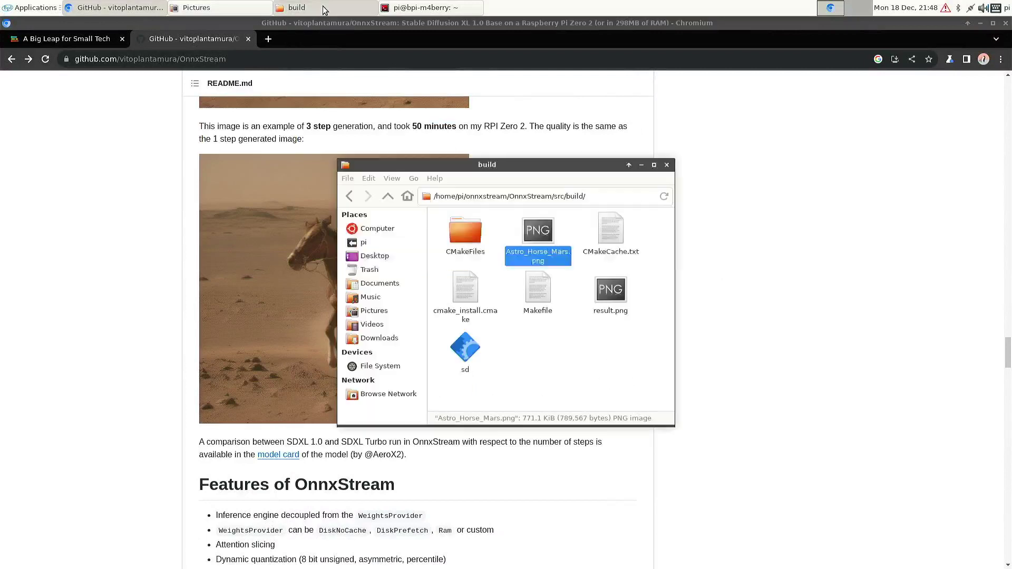
double_click(543, 234)
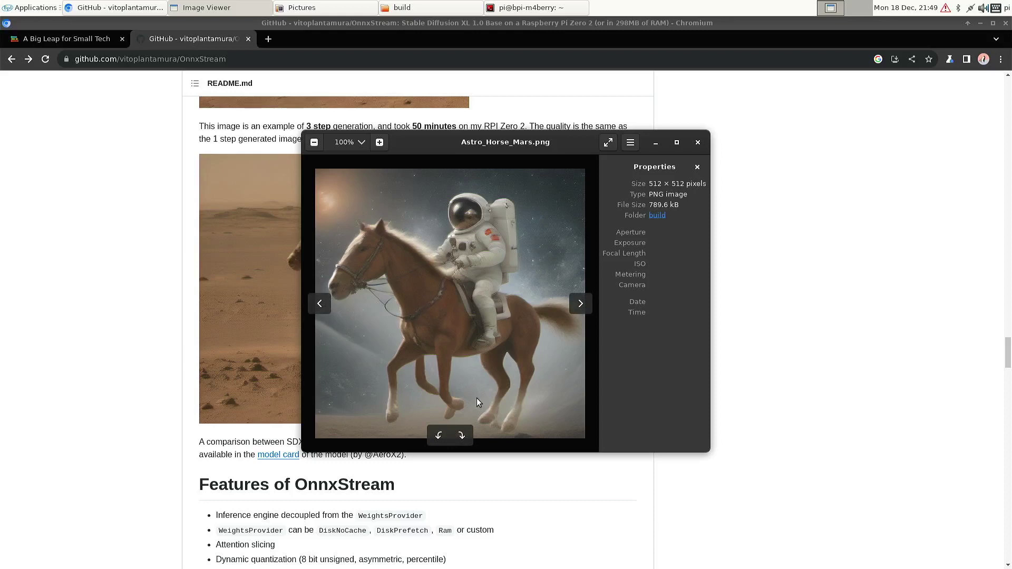
click(698, 143)
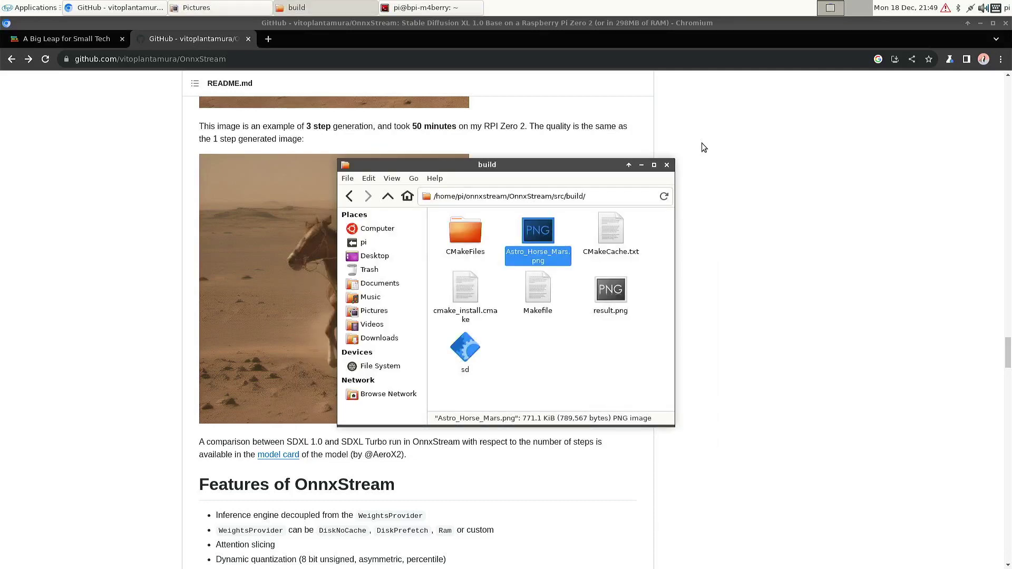
Step: Open SDXL-Turbo.png from Pictures, showing the 1-step sd --turbo run finishing at 405012ms
click(222, 4)
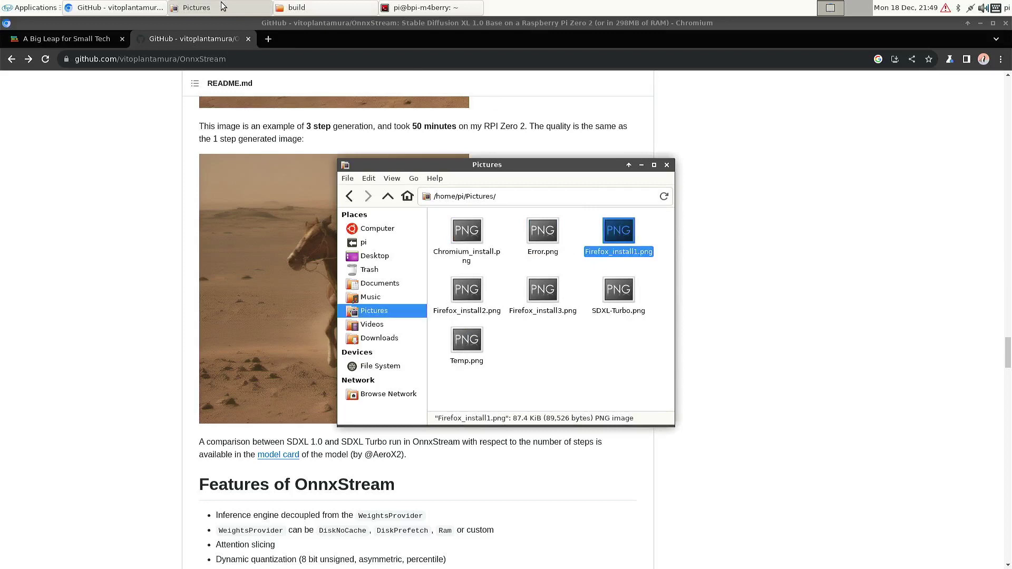
click(624, 296)
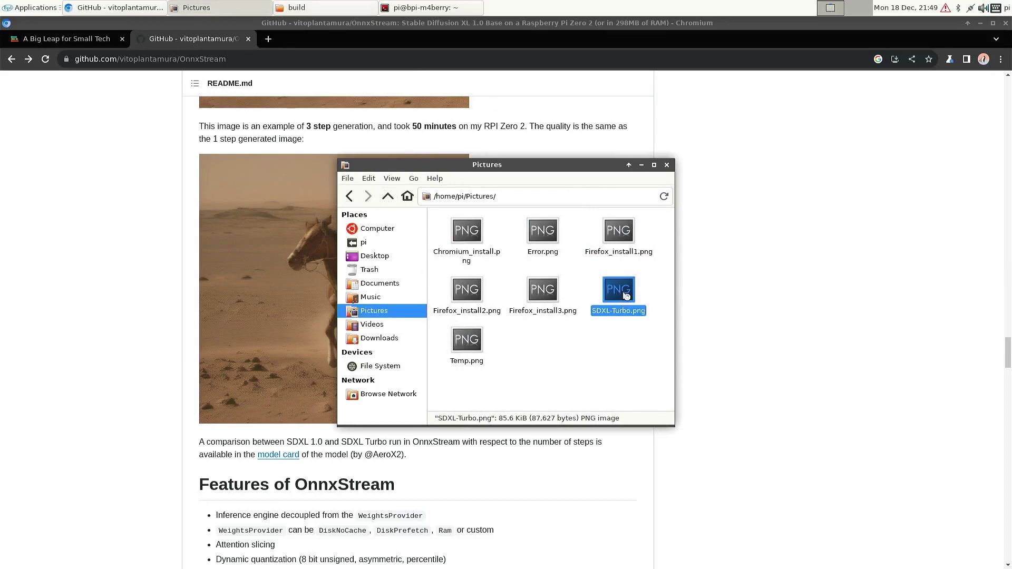
double_click(624, 296)
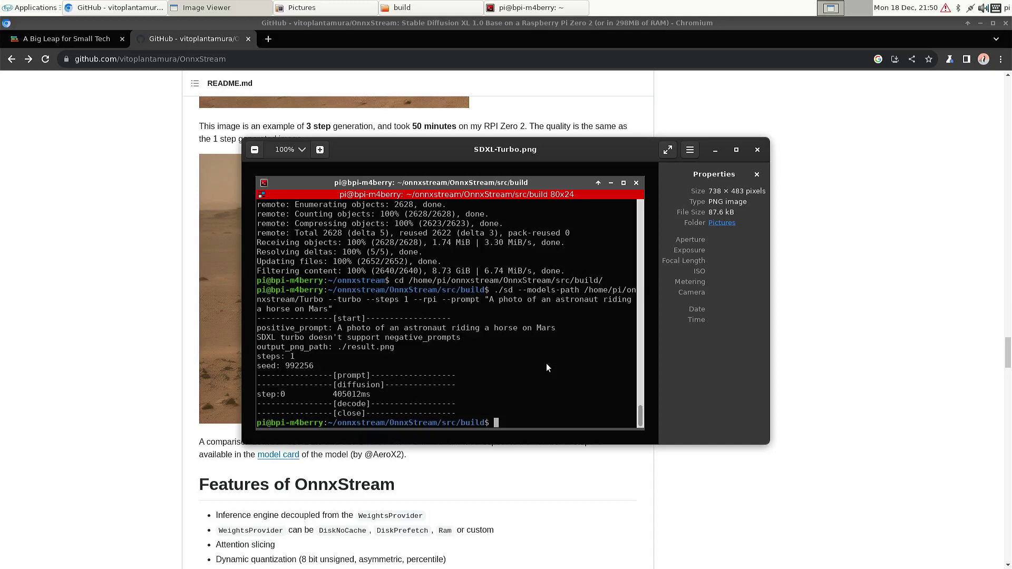
mouse_move(527, 345)
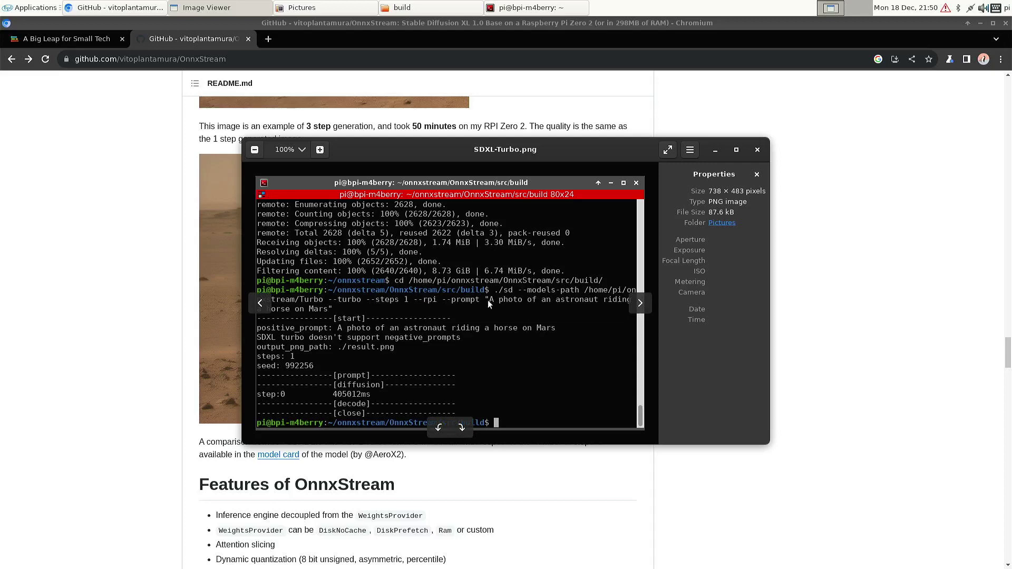
Step: Close SDXL-Turbo.png, then view and close Error.png with the 'failed to create multiply operation' error
click(757, 150)
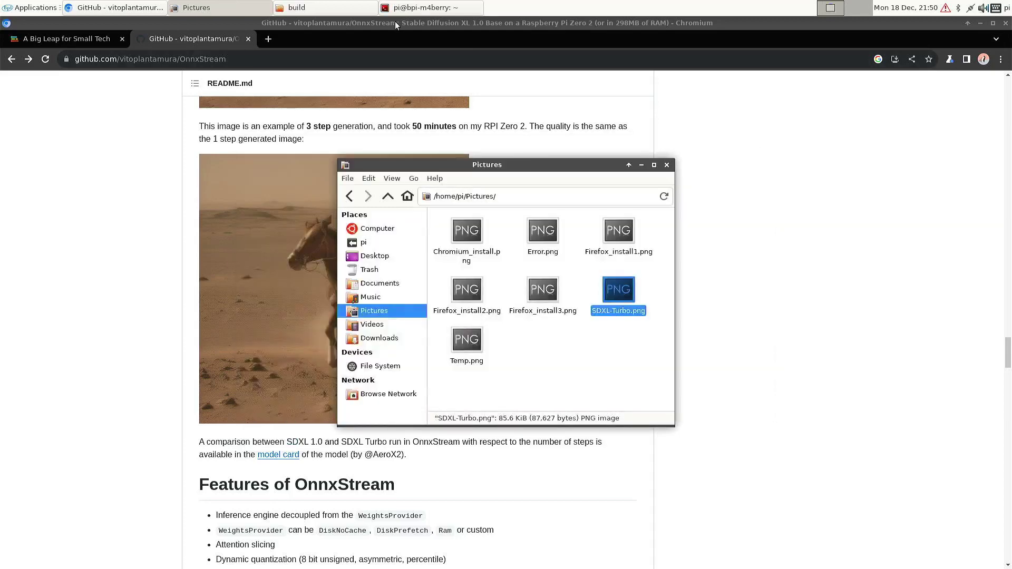
click(541, 239)
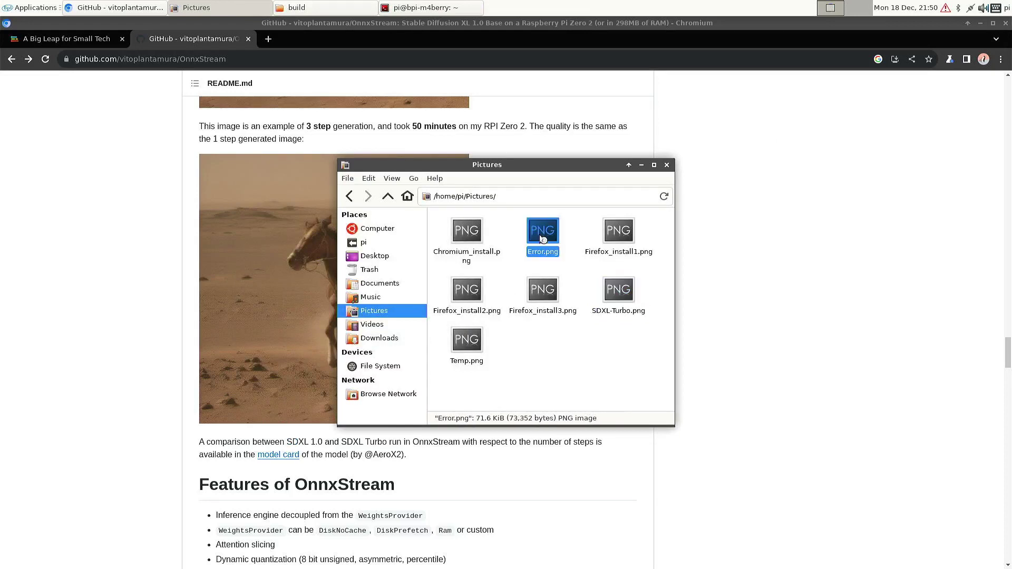
double_click(542, 239)
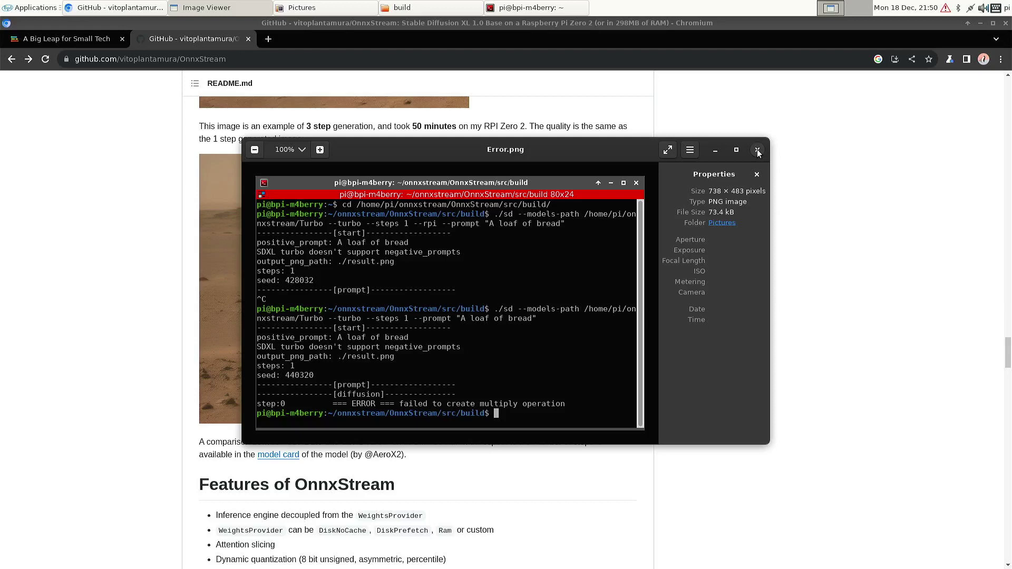
click(757, 151)
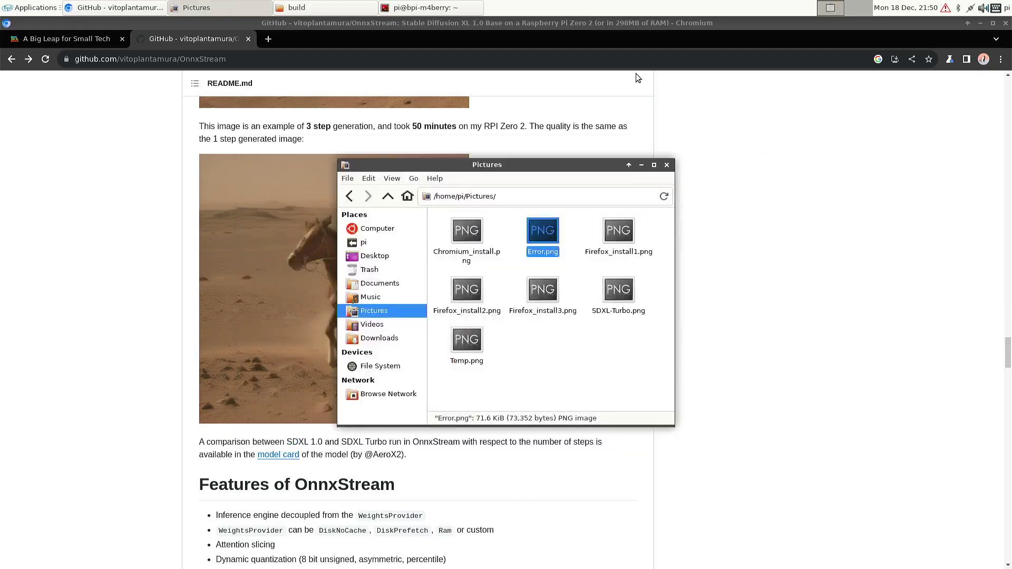
Step: View Temp.png showing the 432480ms run and 50.2°C CPU sensor reading, then close it
click(471, 342)
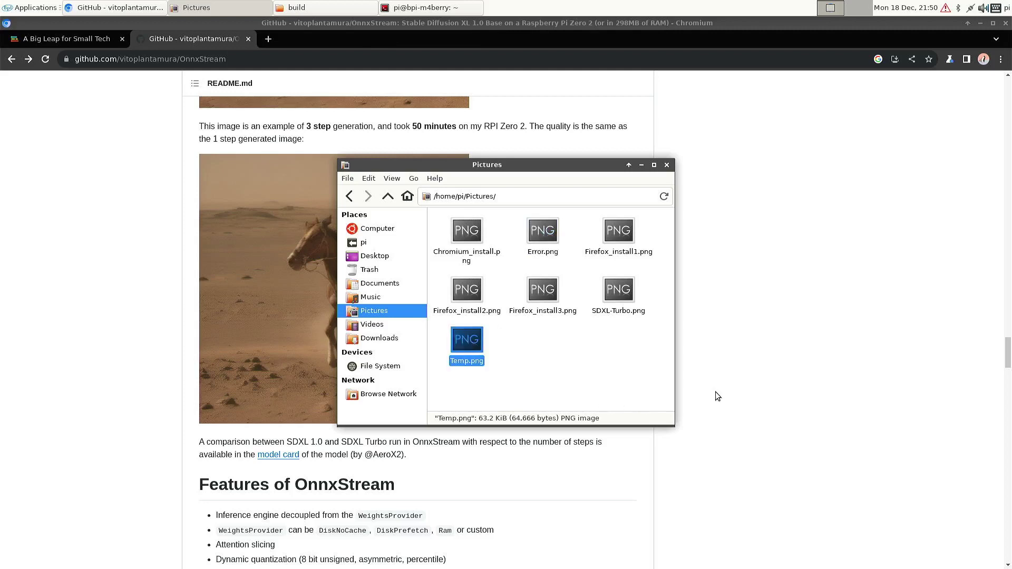
key(Return)
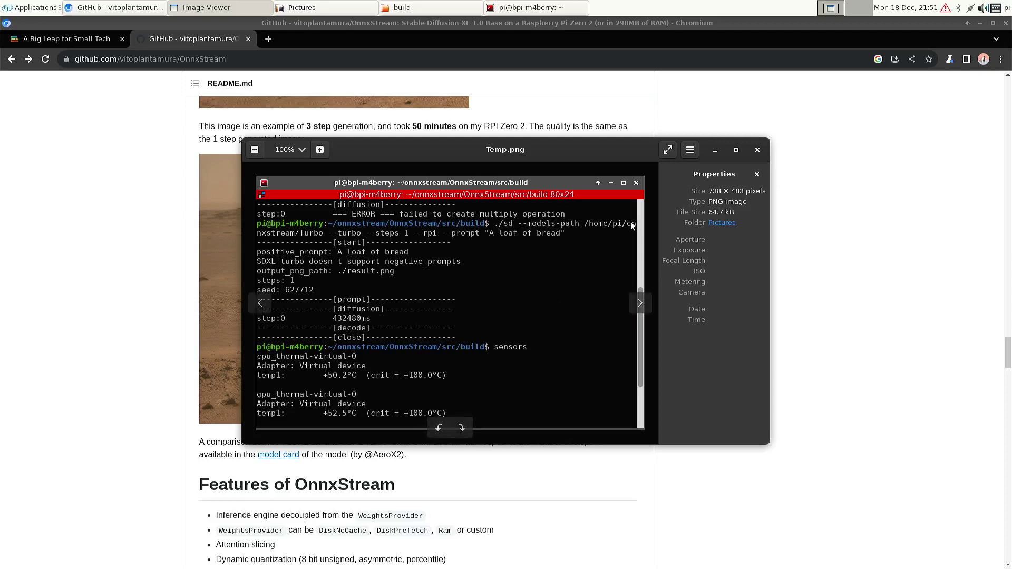
click(757, 151)
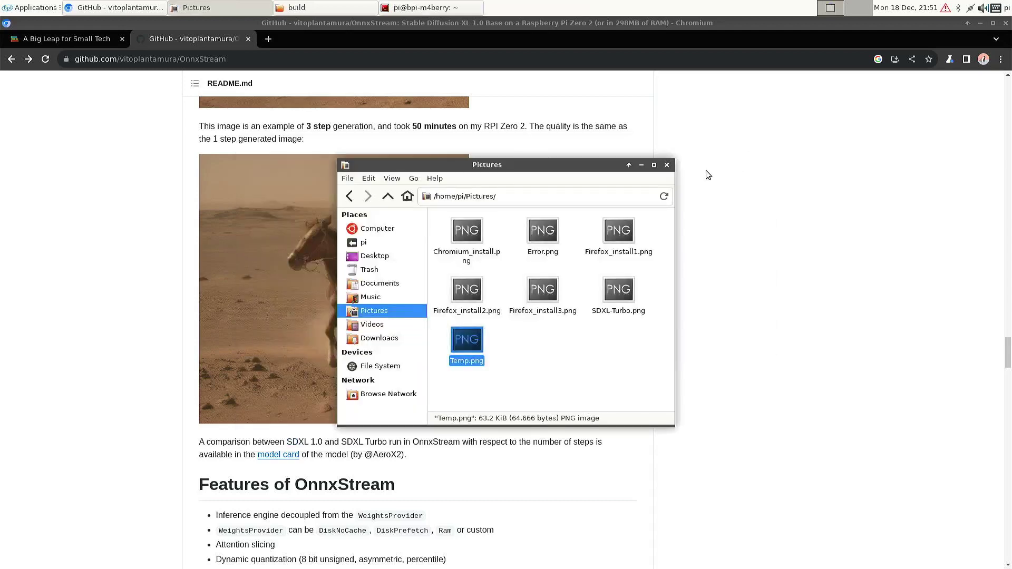
Step: Close the Pictures and build folder windows to reveal the README's 3-step, 50-minute astronaut image
click(664, 165)
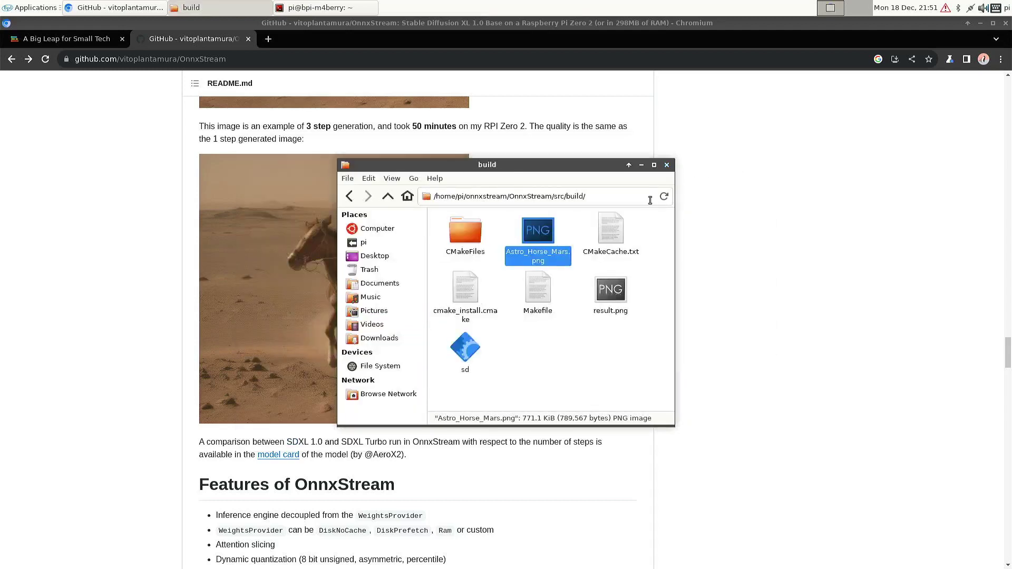
click(667, 165)
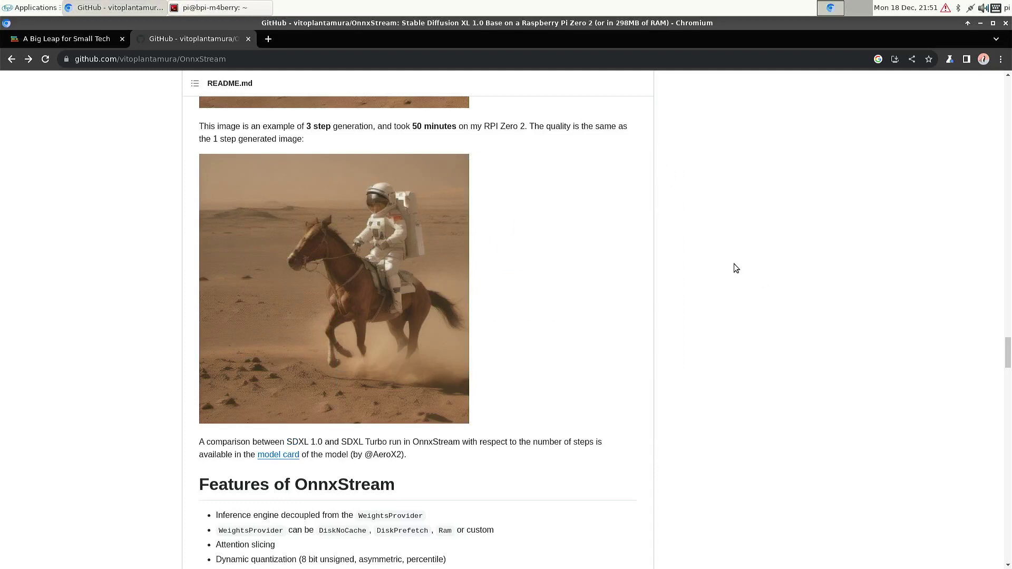